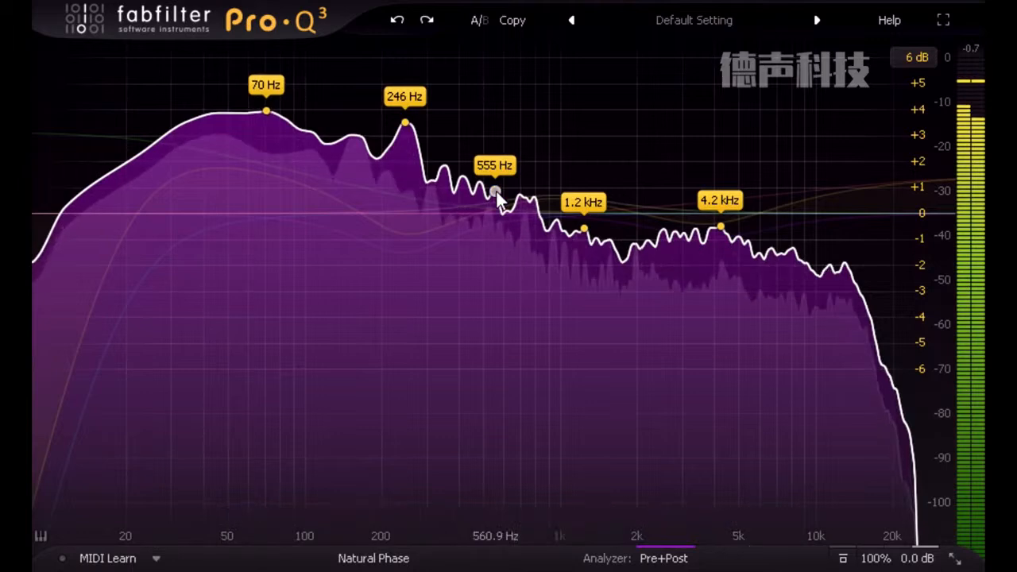
- Grab the 555 Hz spectrum peak and pull it down into a narrow bell cut of about -2.9 dB
left_click_drag(496, 208, 494, 204)
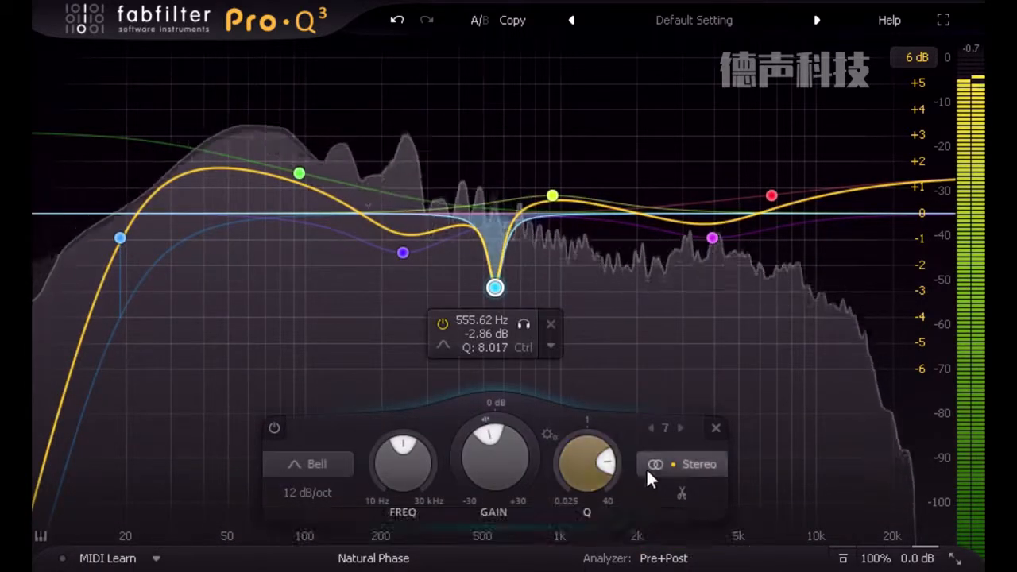
left_click(704, 416)
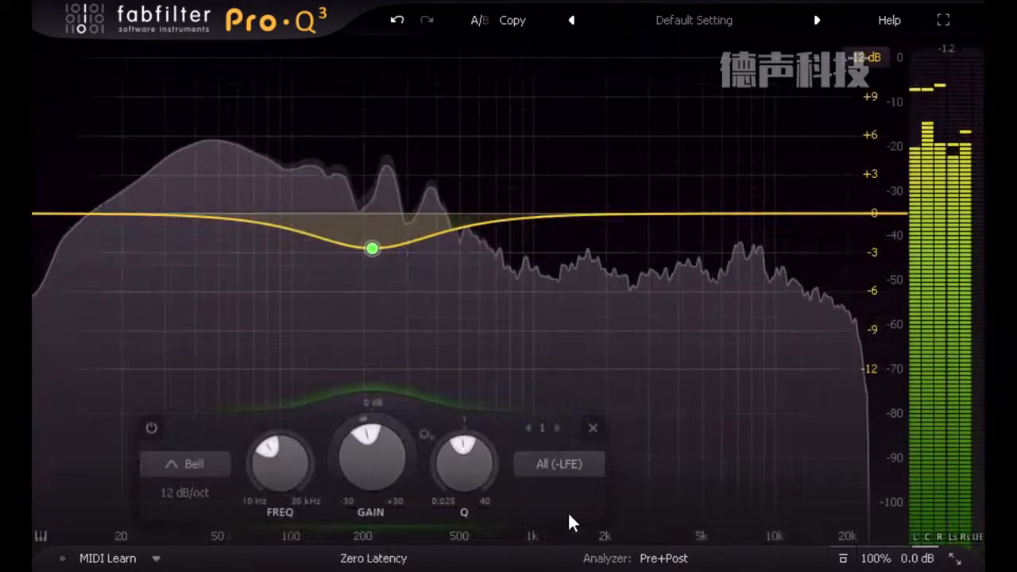
- Restrict the low-mid bell cut in the surround setup to the L/R channels only
left_click(562, 462)
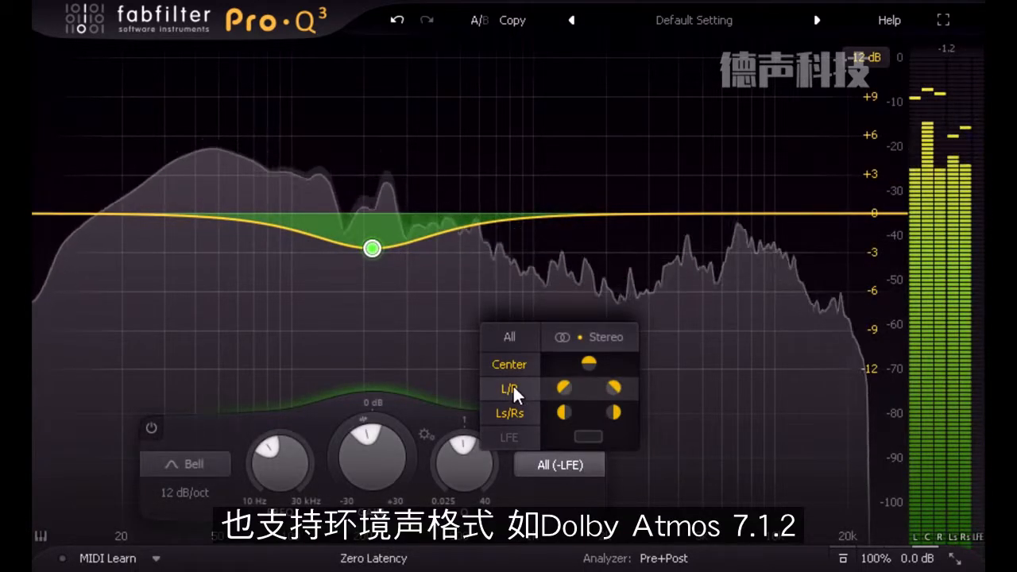
left_click(512, 387)
left_click(559, 463)
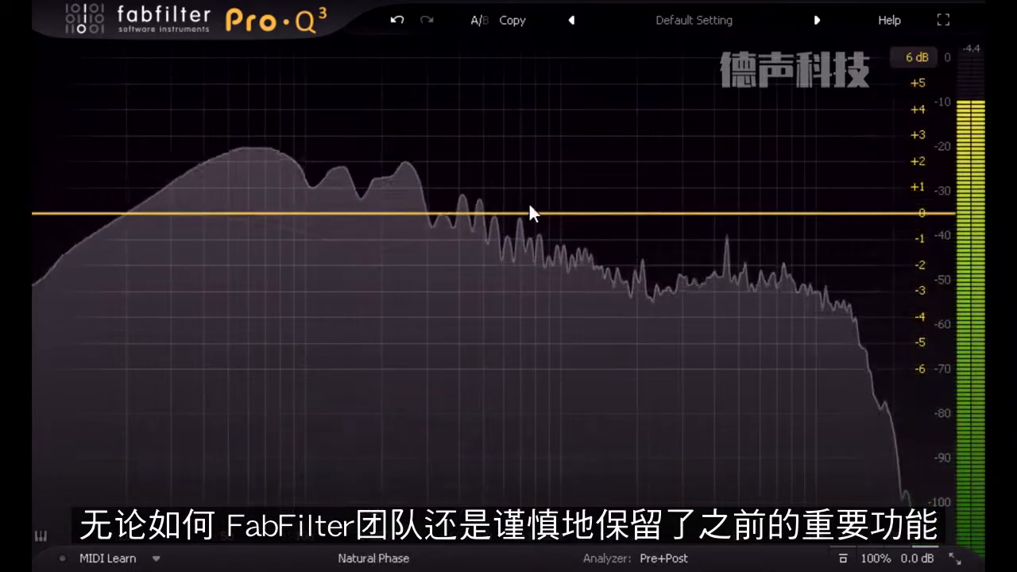
- Pull the flat EQ curve up into a bell boost of about +2.2 dB near 10.2 kHz, and narrow its Q to about 2.4
left_click_drag(528, 208, 812, 149)
scroll(813, 150, "up", 3)
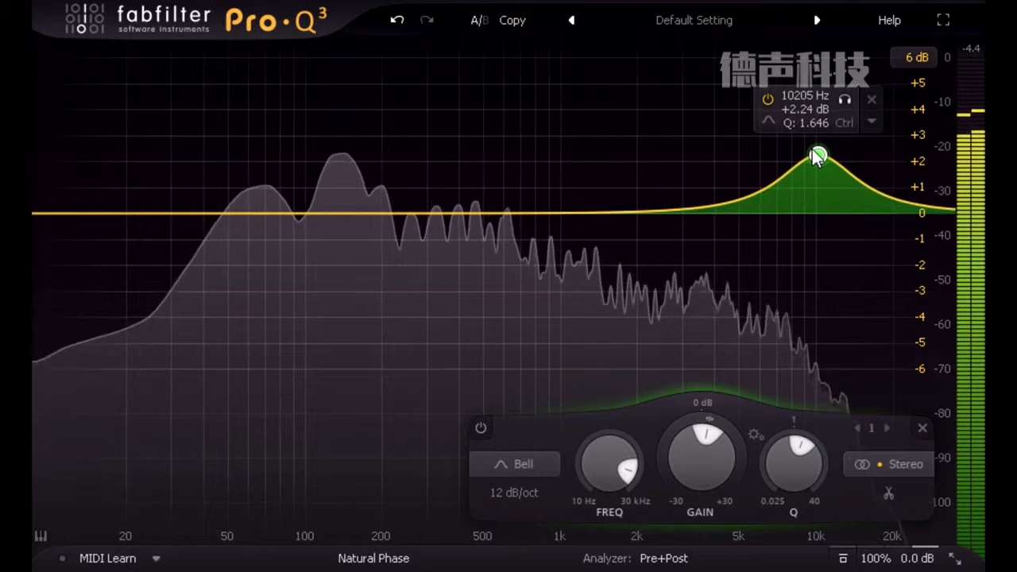
scroll(818, 158, "up", 1)
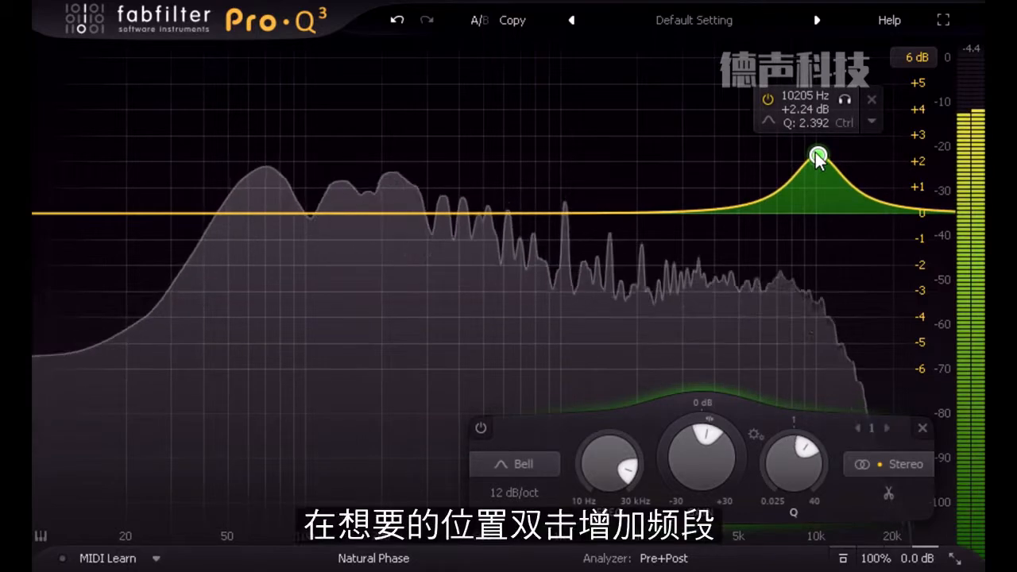
- Add a bell cut of about -1.5 dB near 233 Hz and narrow its Q to about 1.9
double_click(407, 239)
left_click_drag(407, 238, 397, 253)
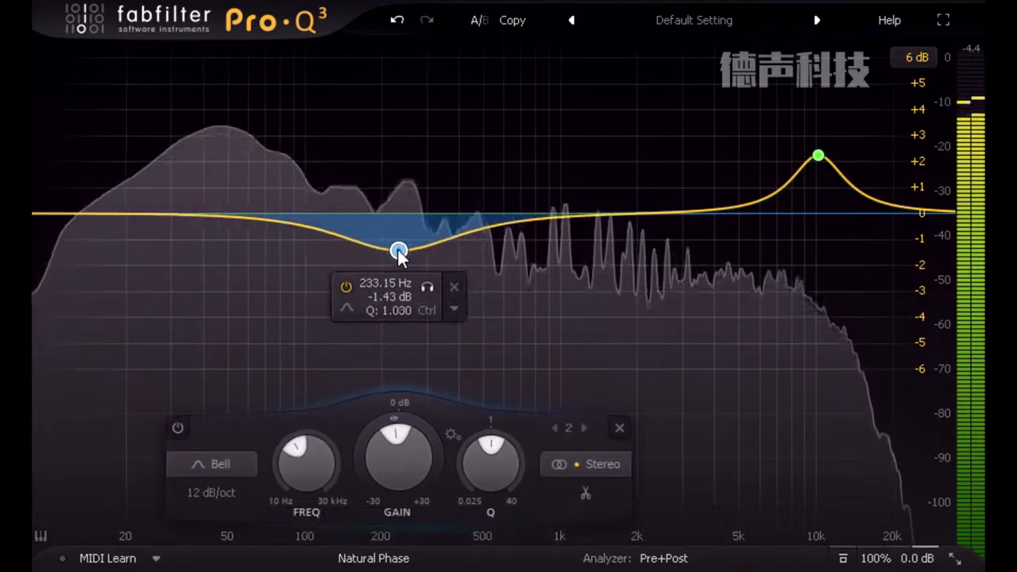
scroll(398, 254, "up", 6)
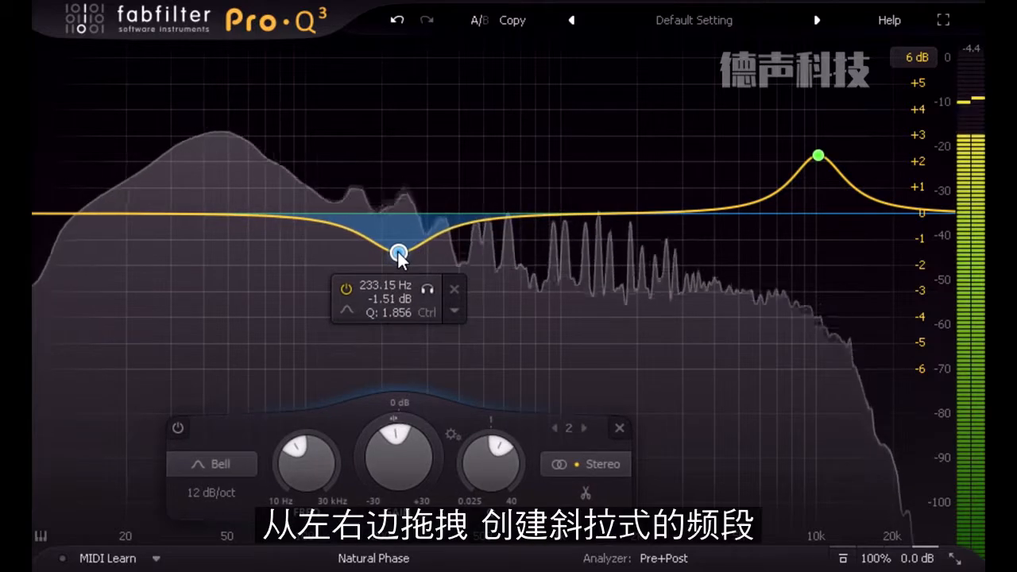
- Add a low shelf boost of about +1.4 dB at 134 Hz and a high shelf cut of about -1.1 dB at 4.9 kHz
left_click_drag(60, 218, 338, 195)
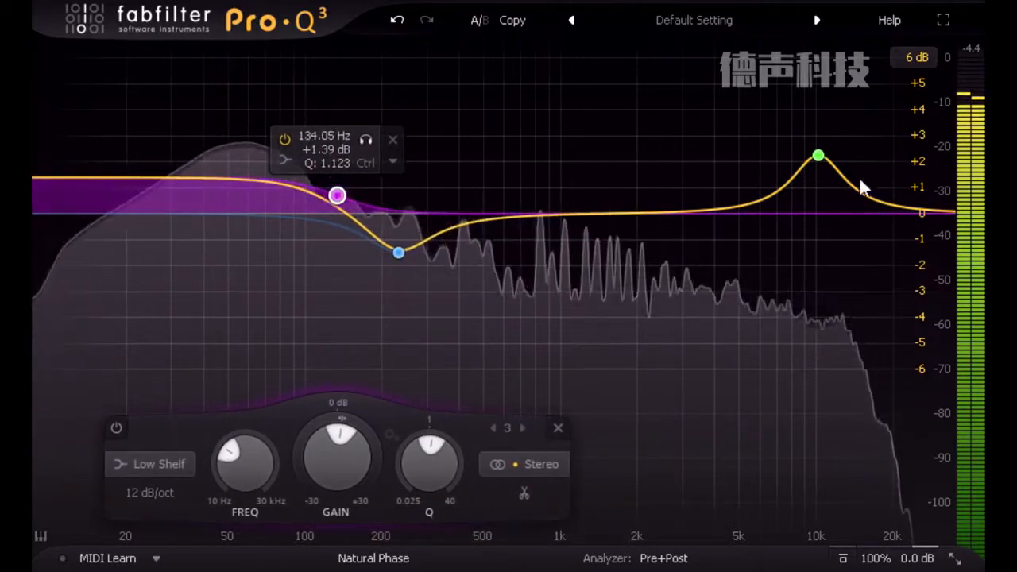
left_click_drag(924, 205, 743, 236)
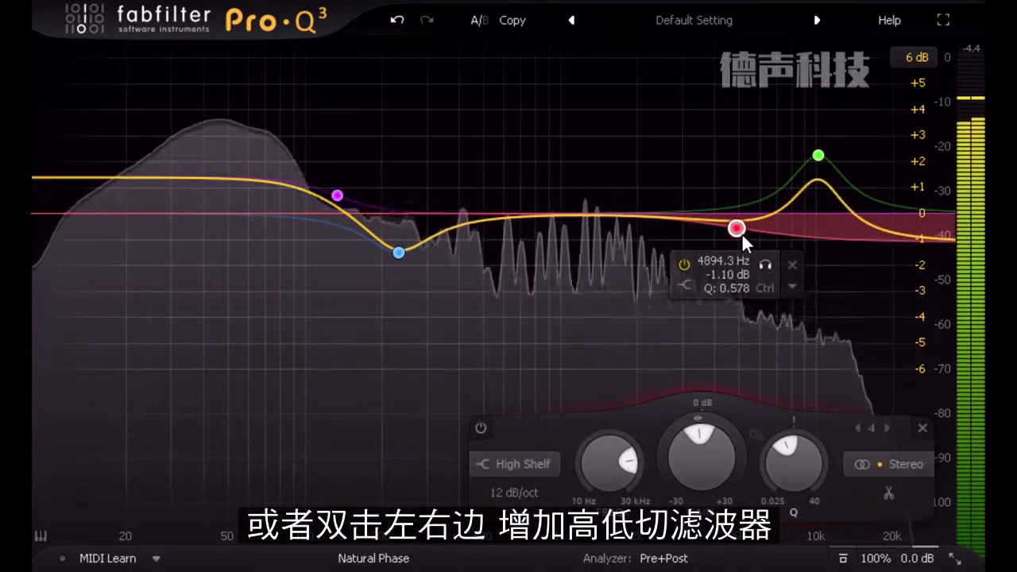
- Add an 18 dB/oct low cut filter and set its frequency to about 31 Hz
double_click(107, 220)
left_click_drag(107, 219, 177, 222)
left_click(175, 216, "alt+shift")
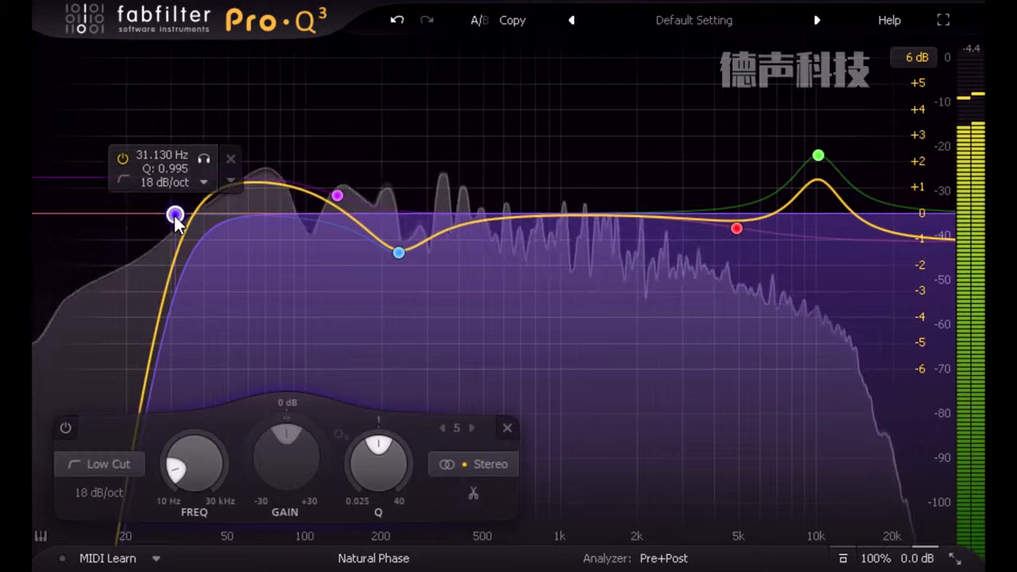
- Select the low shelf and low-mid bell together and scale their gains to about +2.3 dB and -2.5 dB
left_click_drag(268, 141, 472, 304)
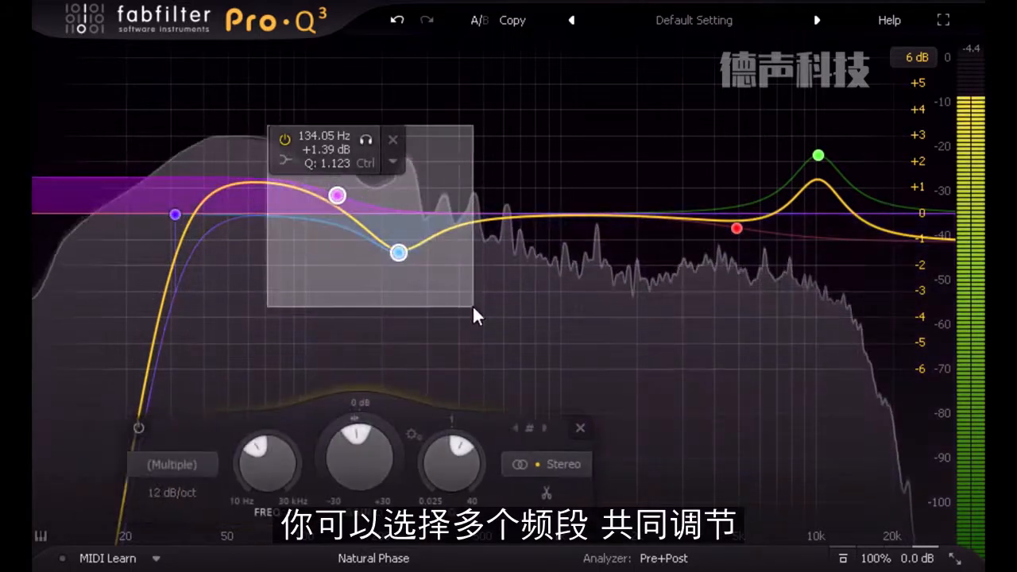
left_click_drag(339, 203, 342, 169)
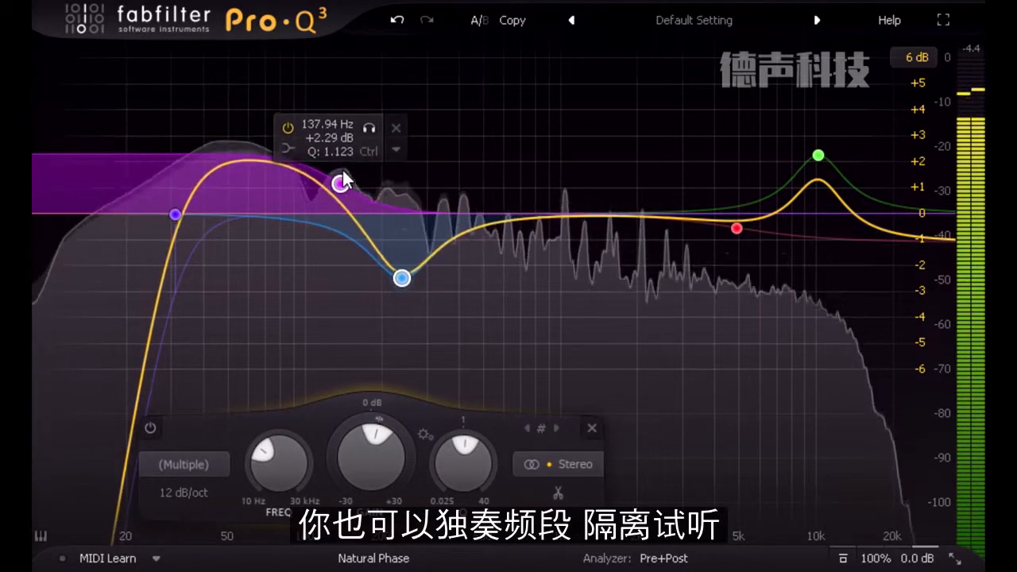
- Solo the bell band near 240 Hz to audition it, and create a narrow bell cut of about -4.5 dB near 3.3 kHz
mouse_move(406, 268)
left_click(430, 315)
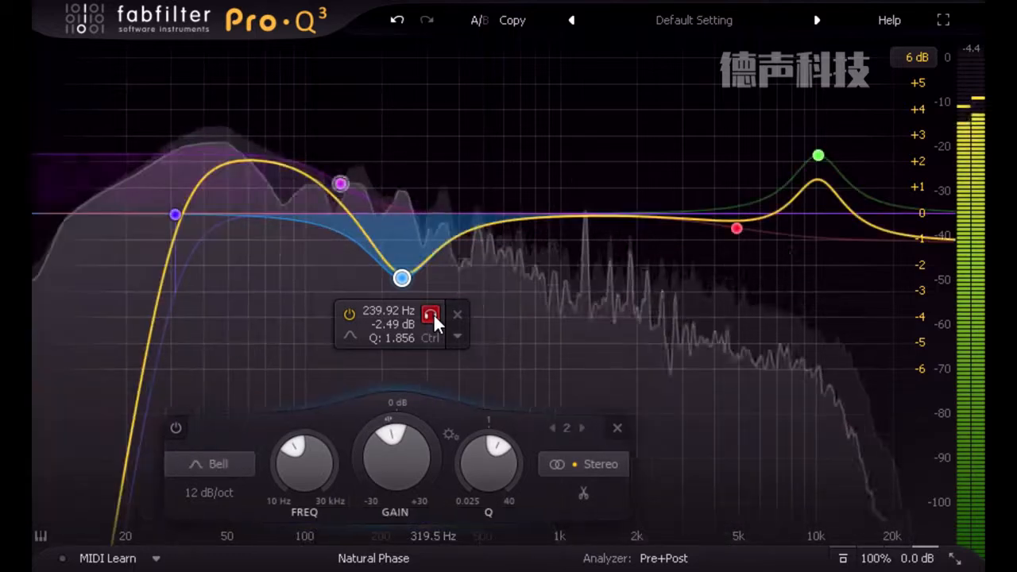
left_click_drag(511, 359, 693, 180)
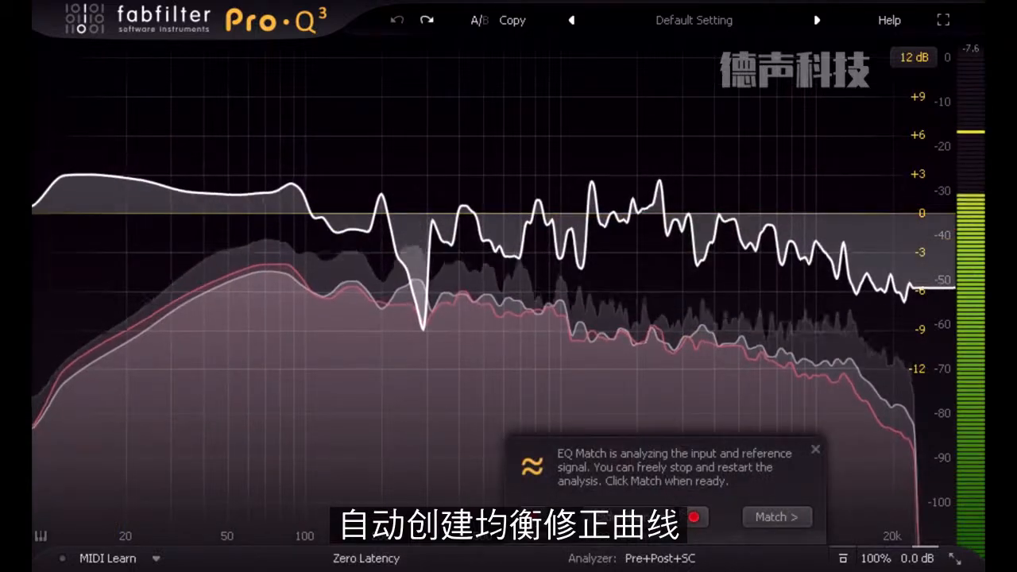
- Generate the EQ Match curve from the analyzed signals and increase the number of bands approximating it
left_click(778, 517)
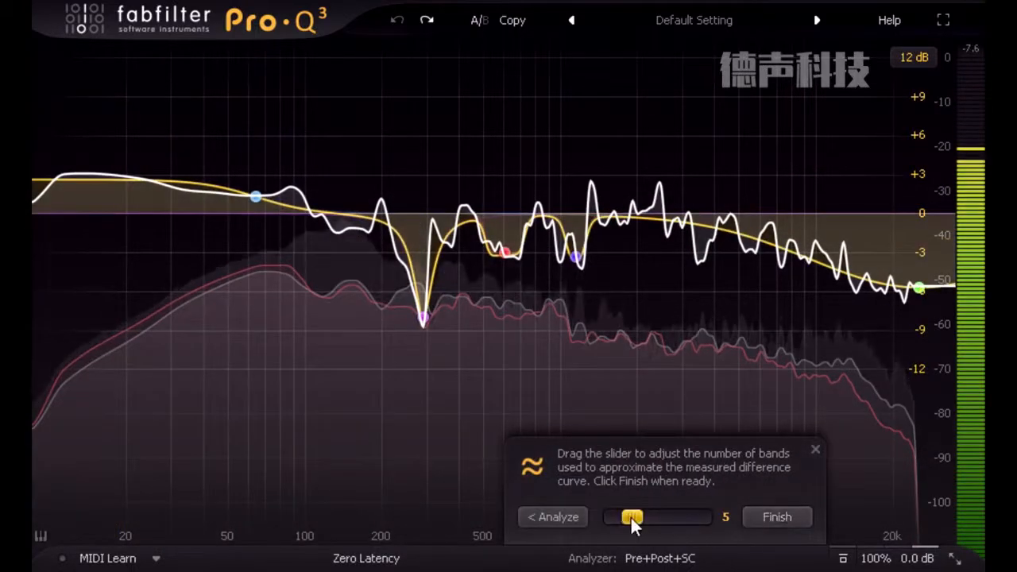
left_click_drag(631, 515, 665, 516)
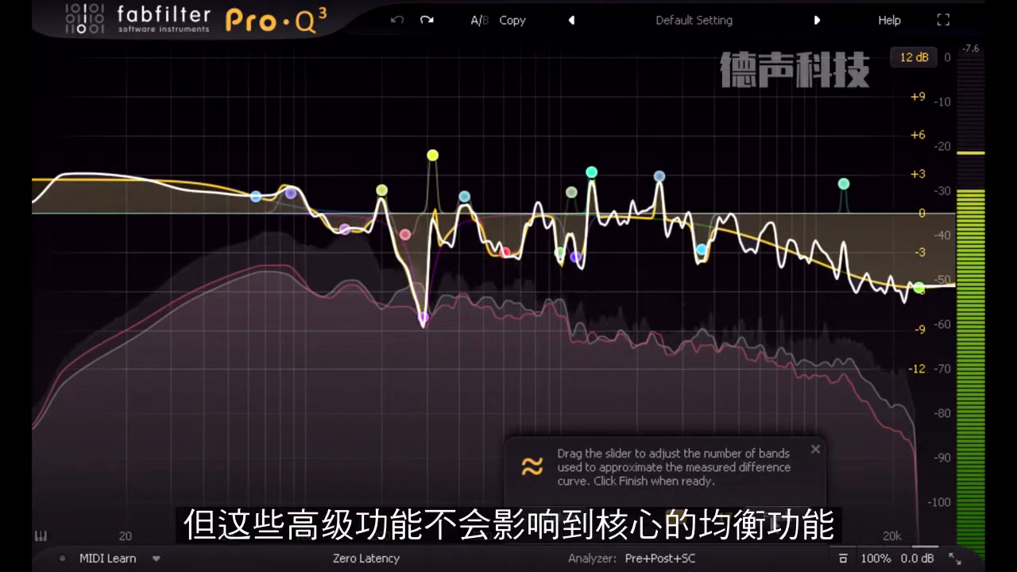
key("Return")
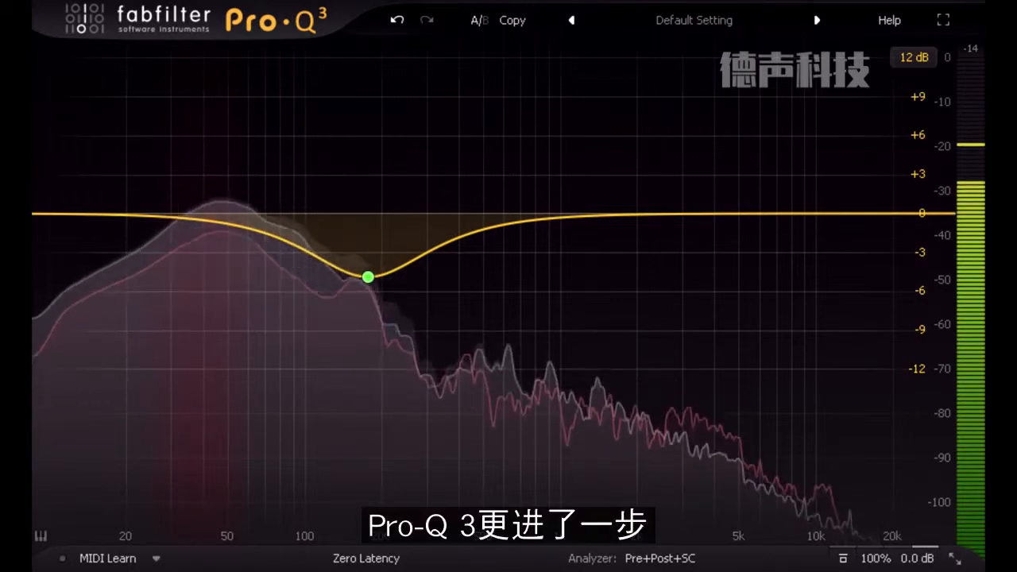
- Browse the analyzer's list of other tracks and choose Bari Spot as the comparison spectrum
left_click(666, 562)
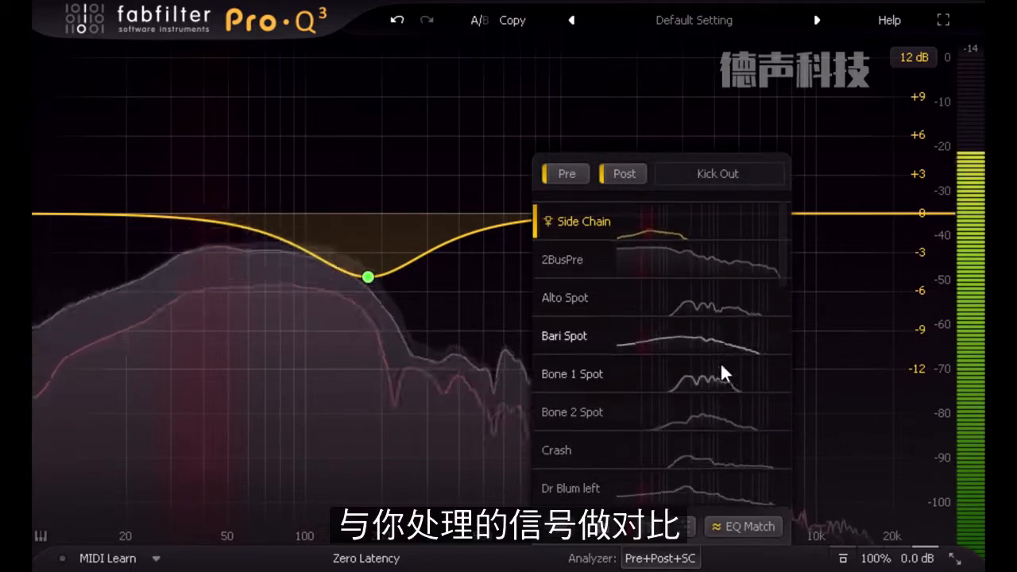
scroll(719, 385, "down", 2)
scroll(721, 390, "down", 1)
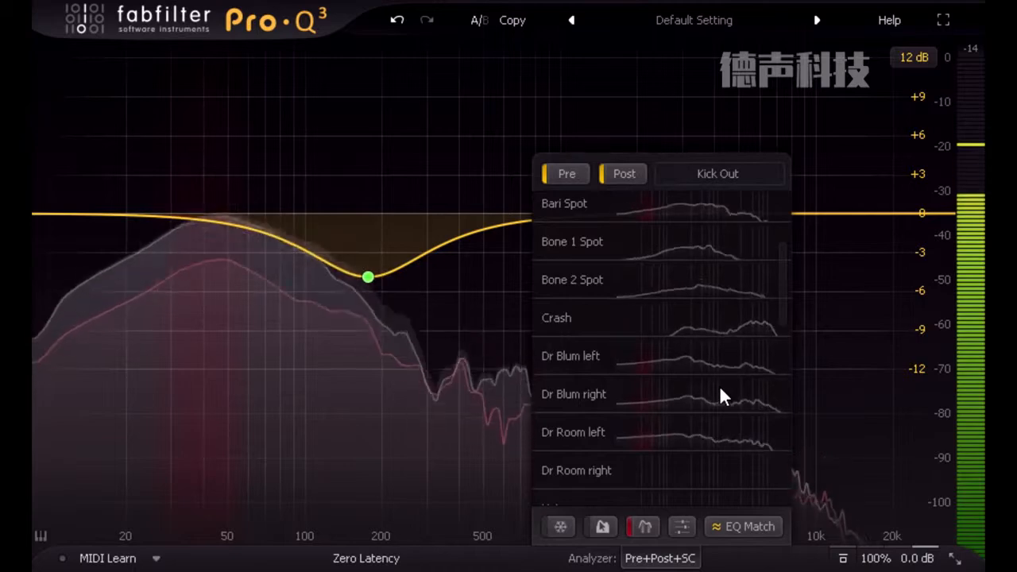
scroll(720, 395, "up", 1)
scroll(721, 389, "up", 1)
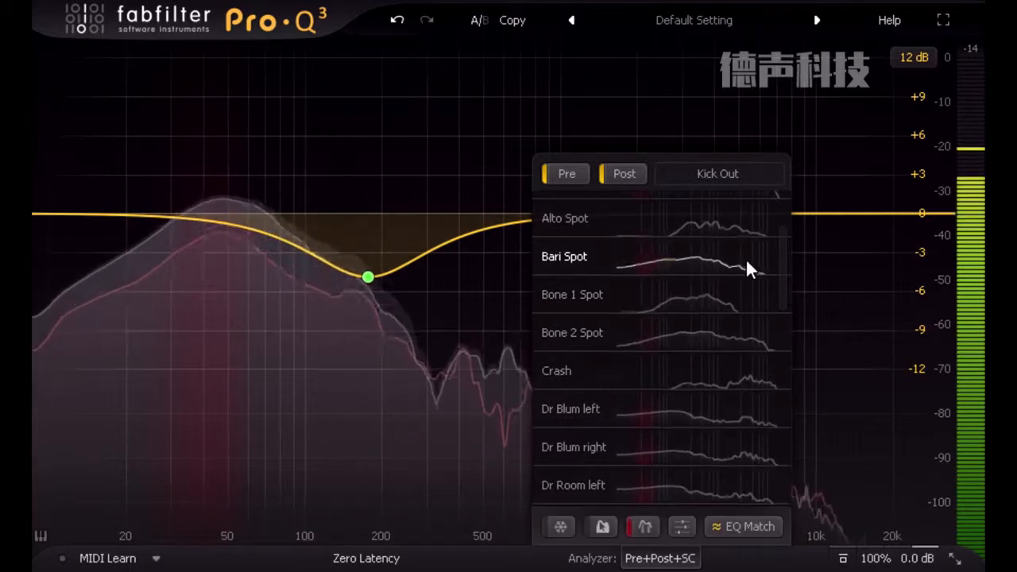
left_click(747, 262)
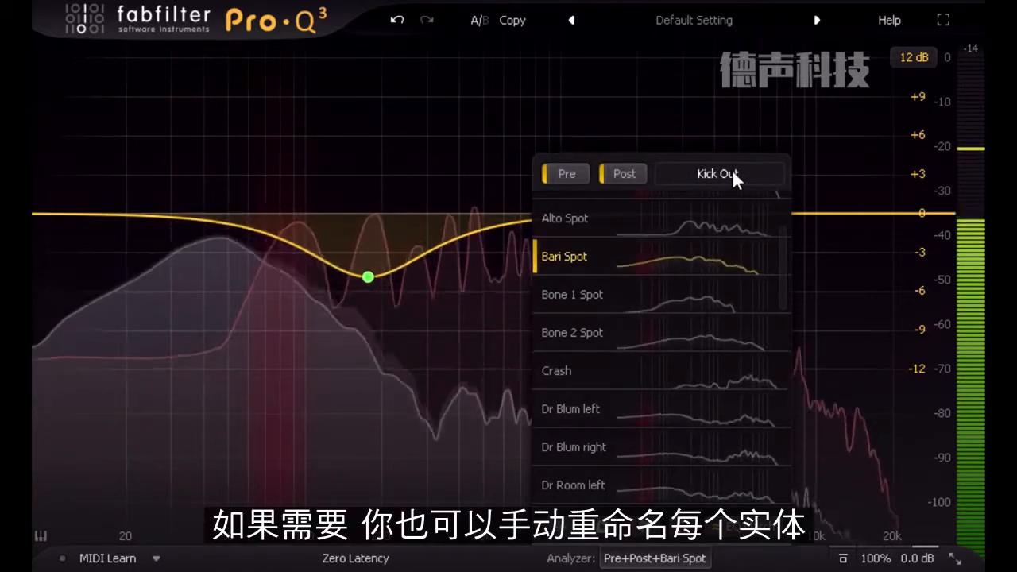
- Open the Kick Out instance name for editing, close the analyzer settings, and inspect the red collision zone near 100 Hz
double_click(732, 170)
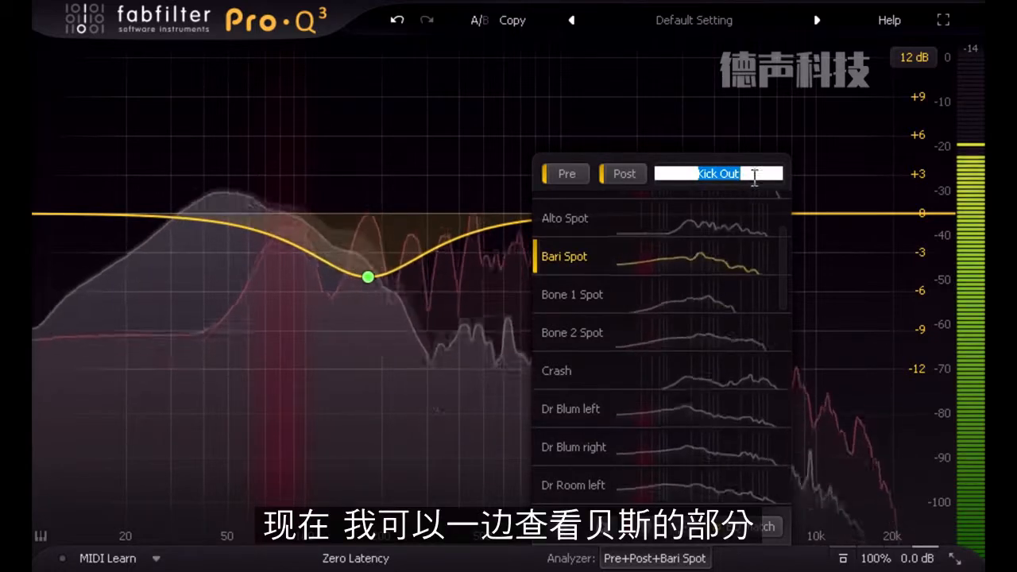
left_click(754, 174)
left_click(822, 285)
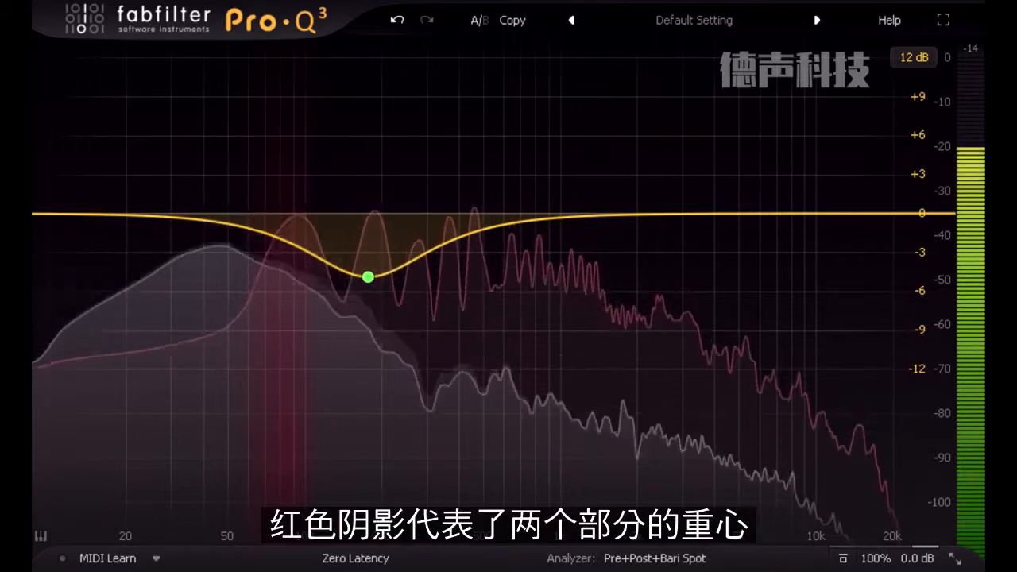
mouse_move(293, 263)
left_click(287, 242)
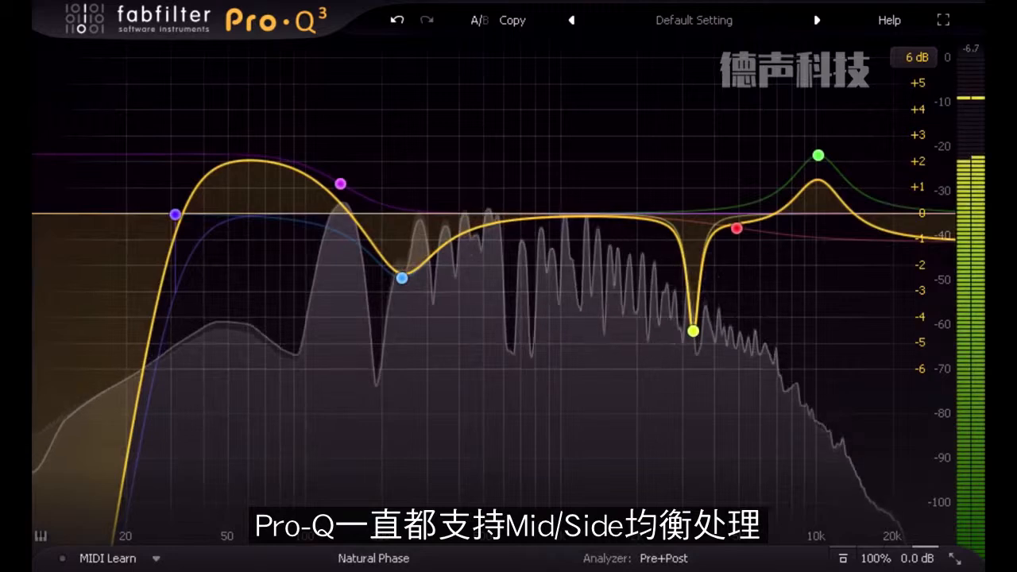
- Set the bell band near 240 Hz to process only the Mid channel
left_click(401, 279)
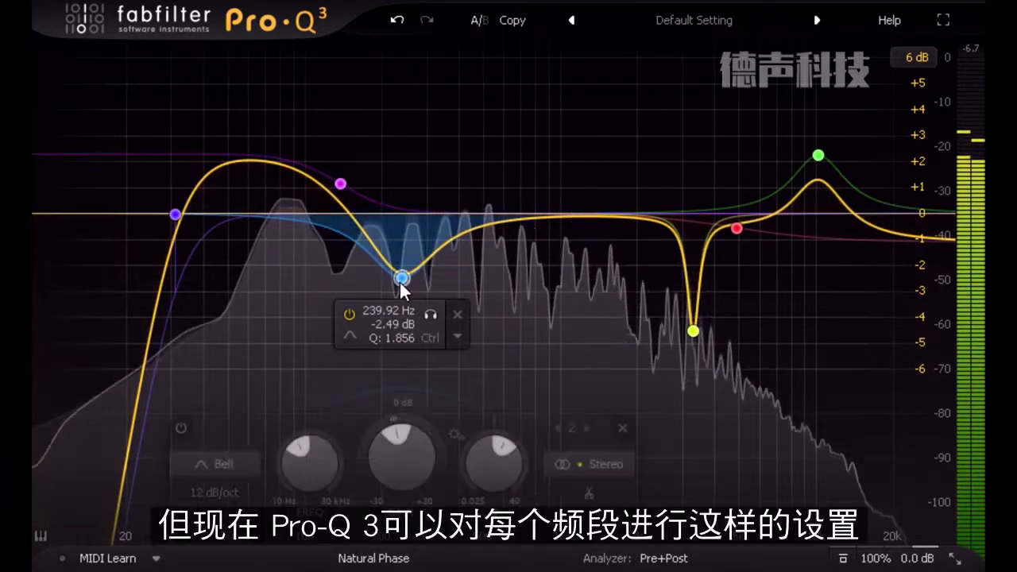
left_click(599, 467)
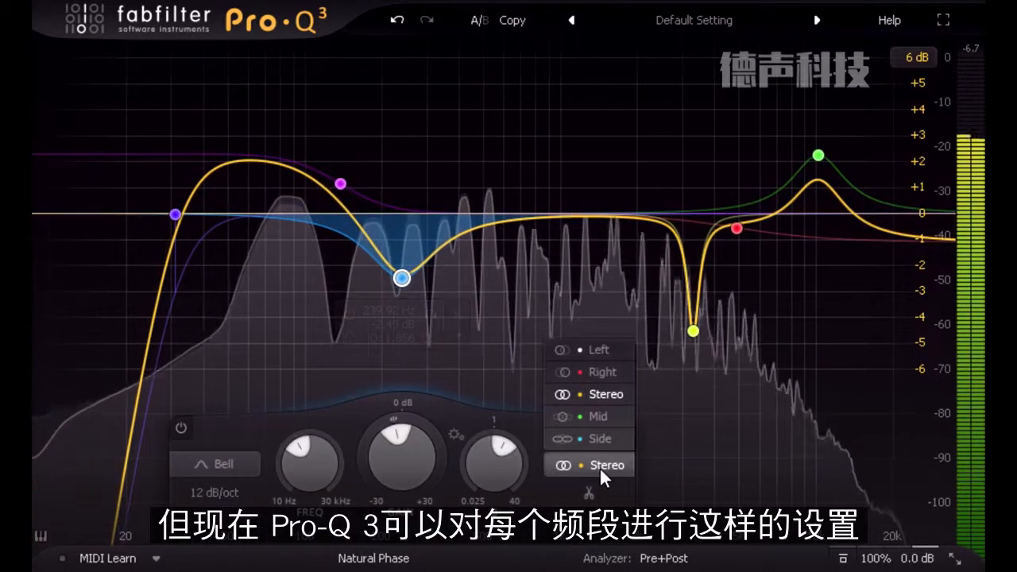
left_click(609, 415)
- Set the narrow bell cut near 3.3 kHz to process only the Left channel
left_click(694, 331)
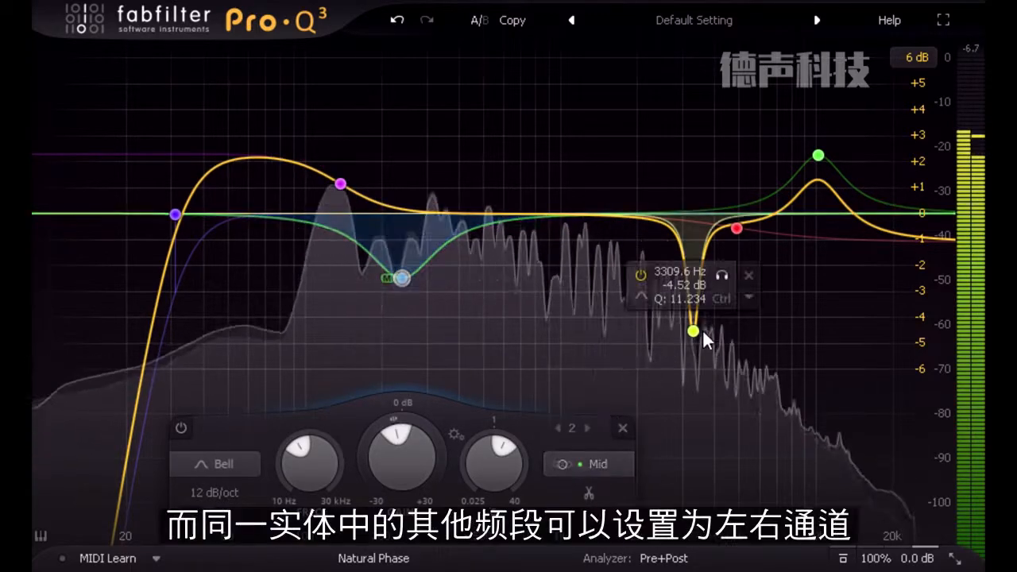
left_click(879, 467)
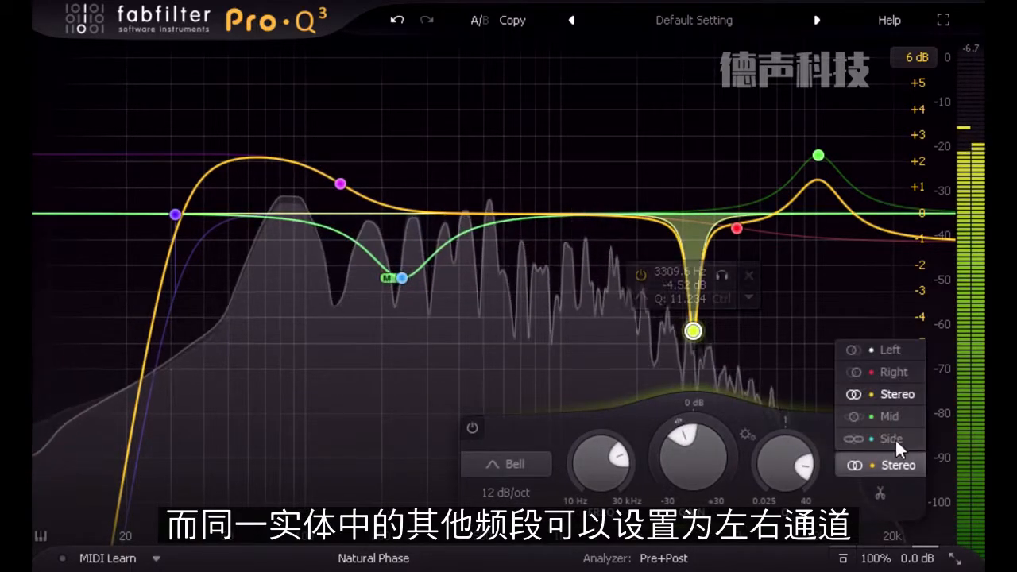
left_click(903, 350)
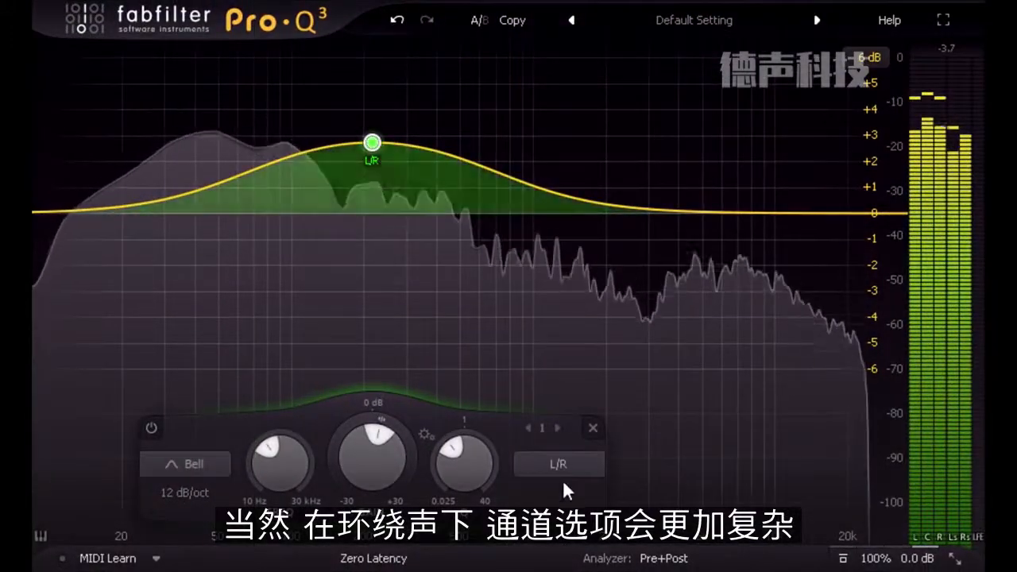
- Switch the surround bell boost's channel assignment through All (-LFE), All including LFE, Center and L/R
left_click(557, 467)
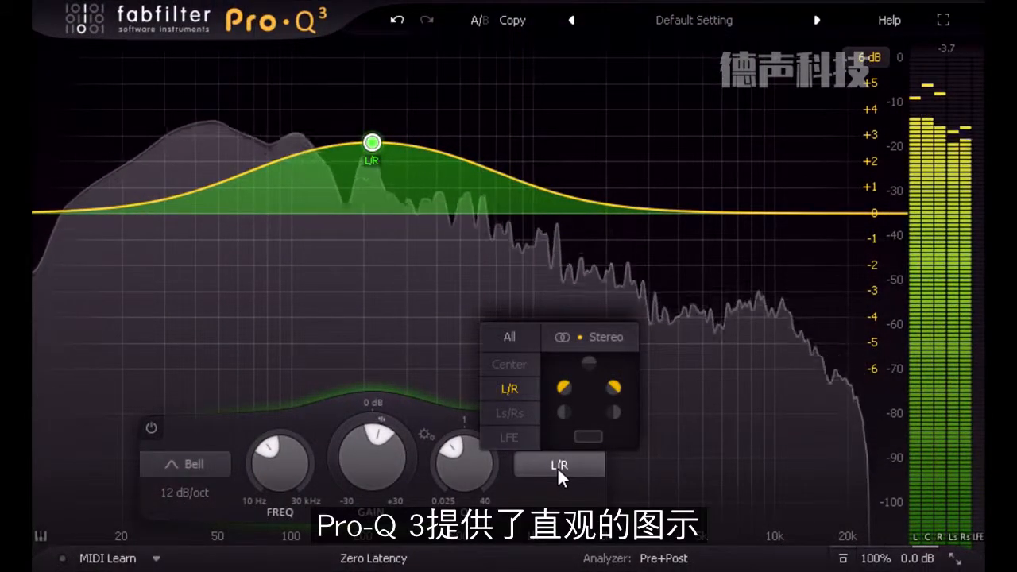
left_click(505, 337)
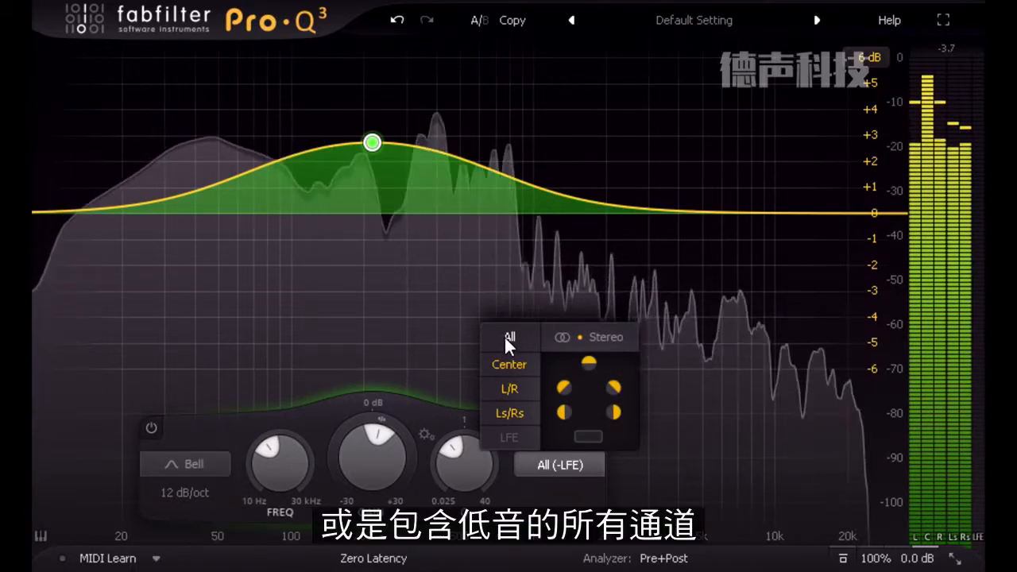
left_click(504, 335)
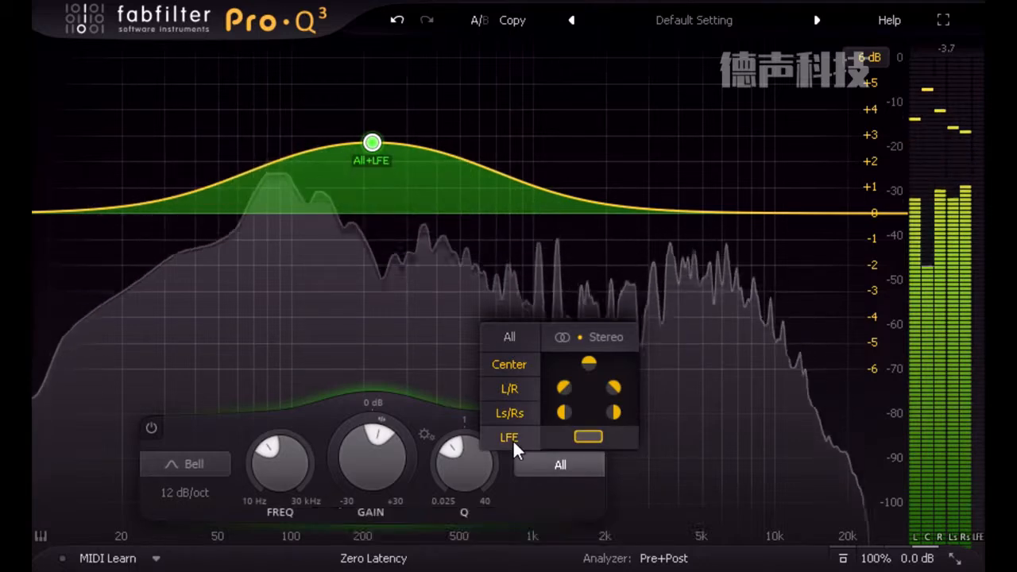
left_click(502, 367)
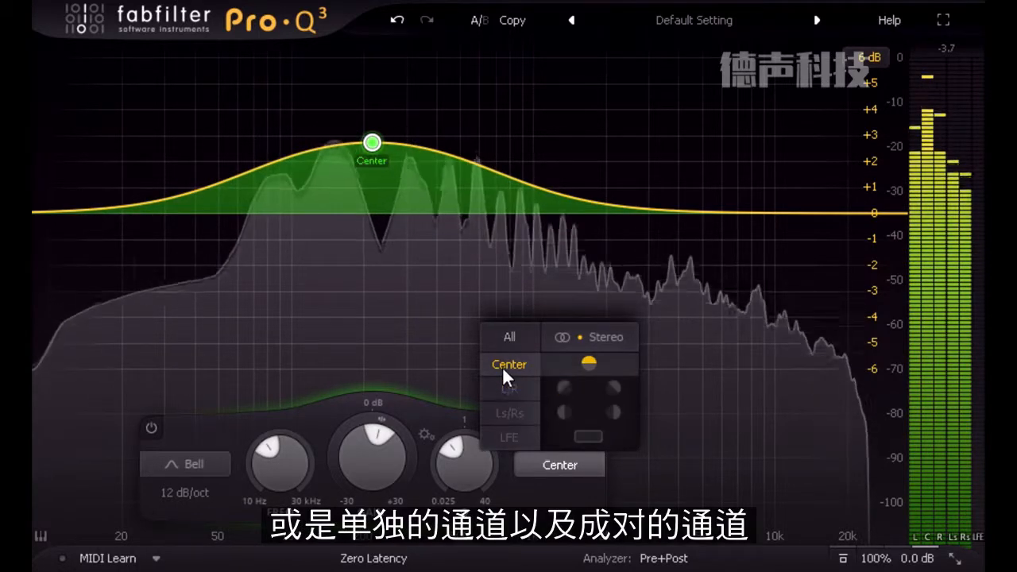
left_click(508, 389)
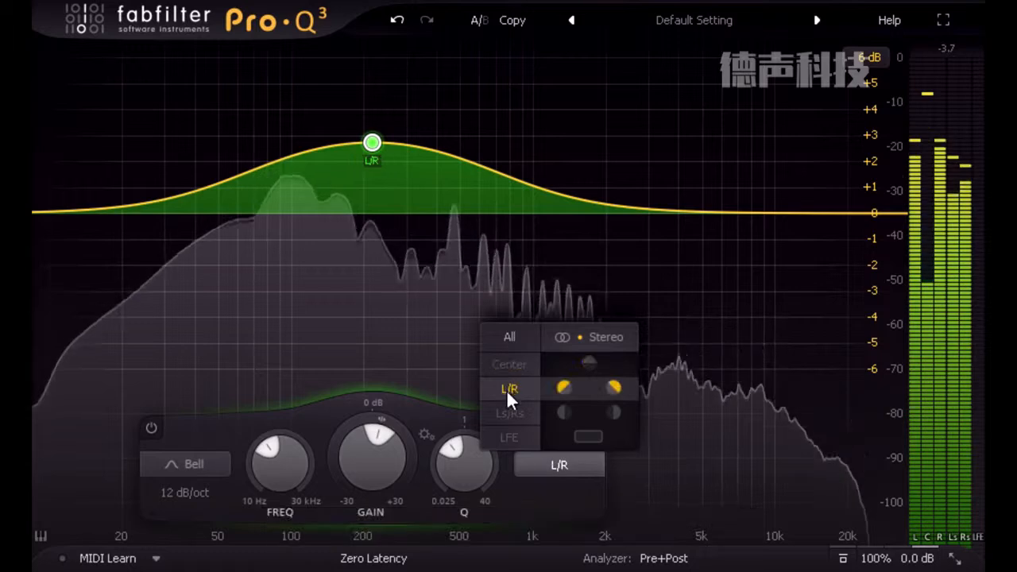
- Switch the surround bell boost's channels through Ls/Rs, L/R Left only and Ls/Rs Right only
left_click(508, 410)
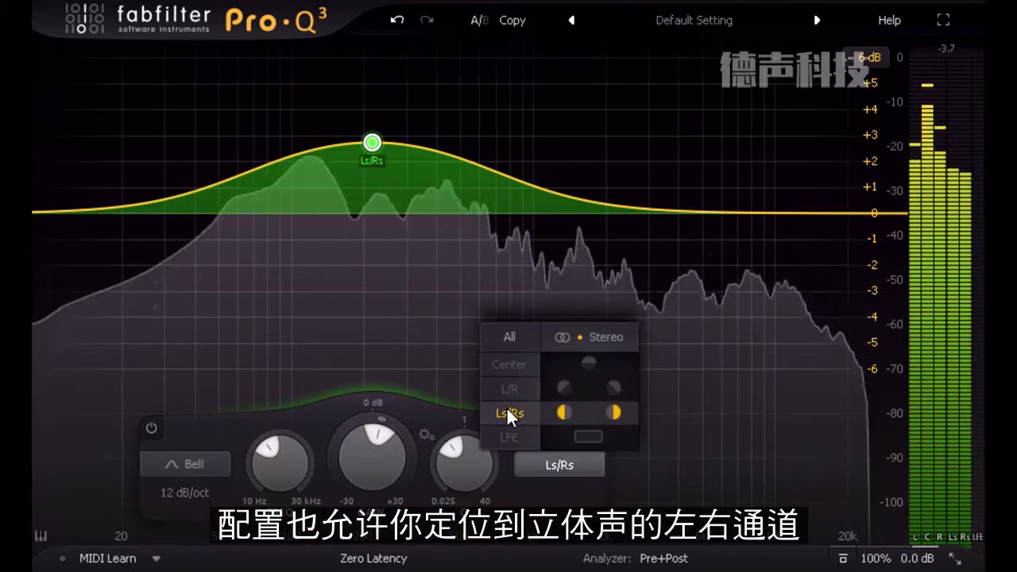
left_click(564, 387)
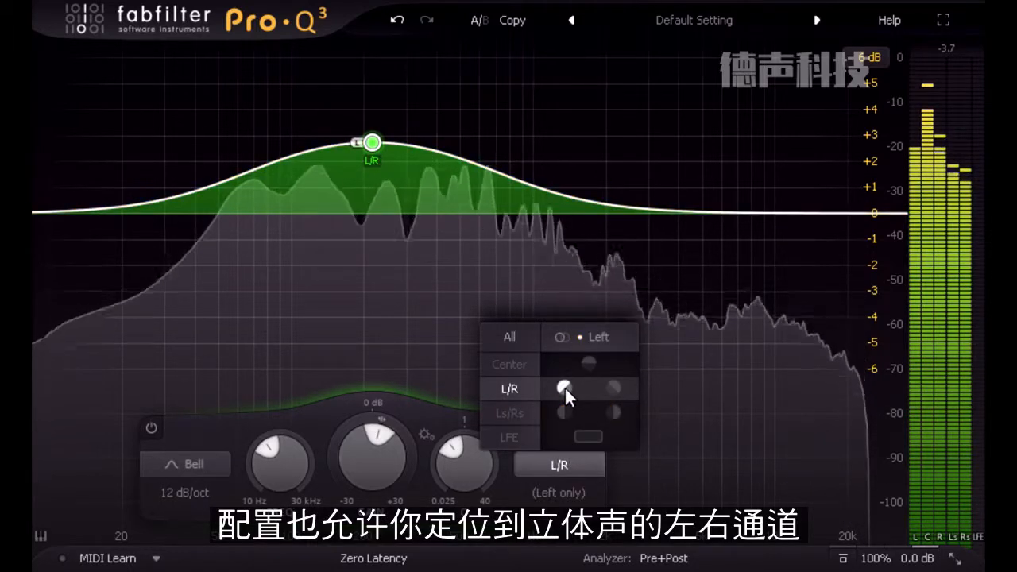
left_click(610, 409)
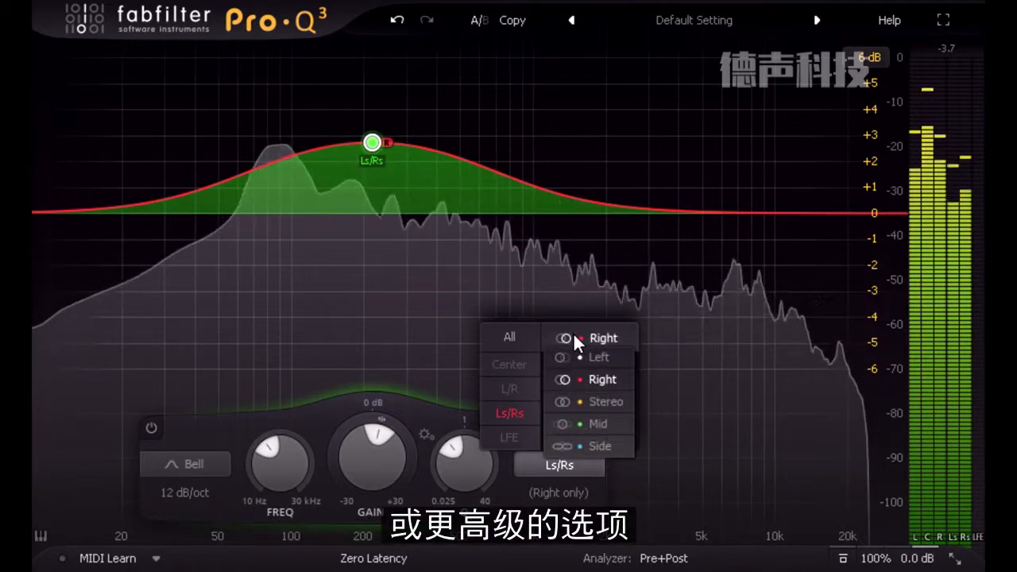
- Switch the surround bell boost to Side processing on Ls/Rs and L/R, ending with Side on All (-LFE)
left_click(605, 444)
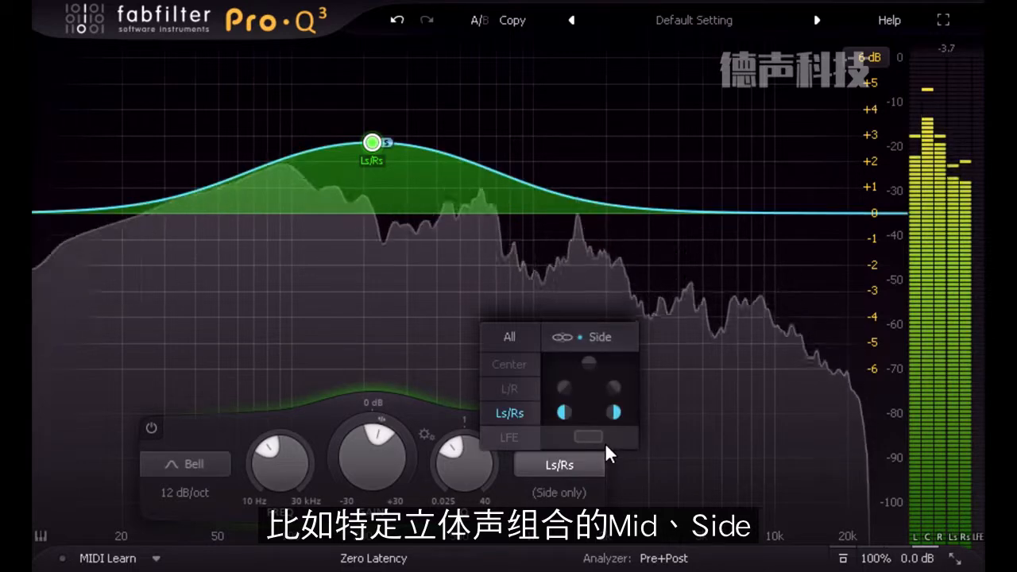
left_click(511, 385)
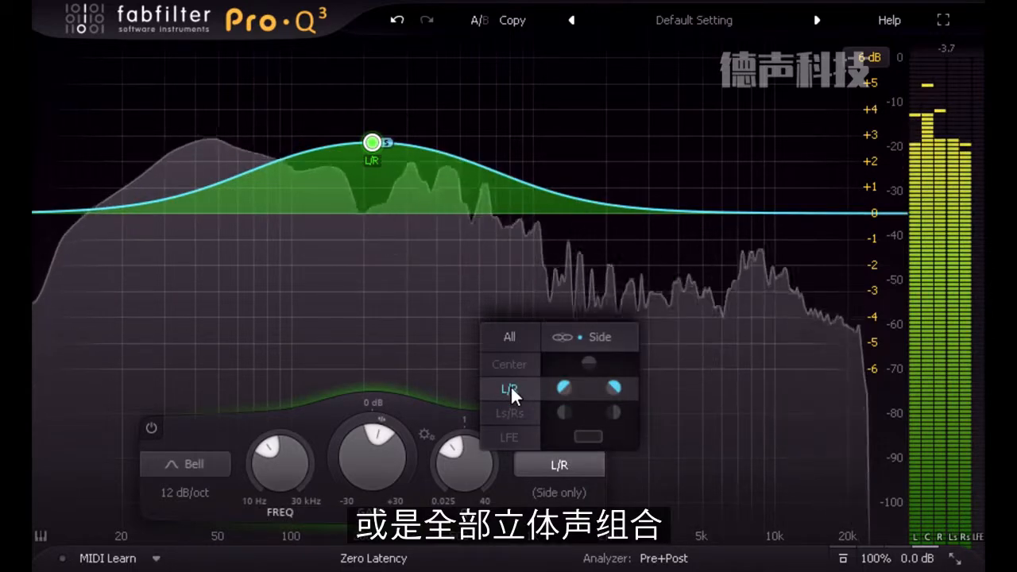
left_click(513, 336)
left_click(560, 337)
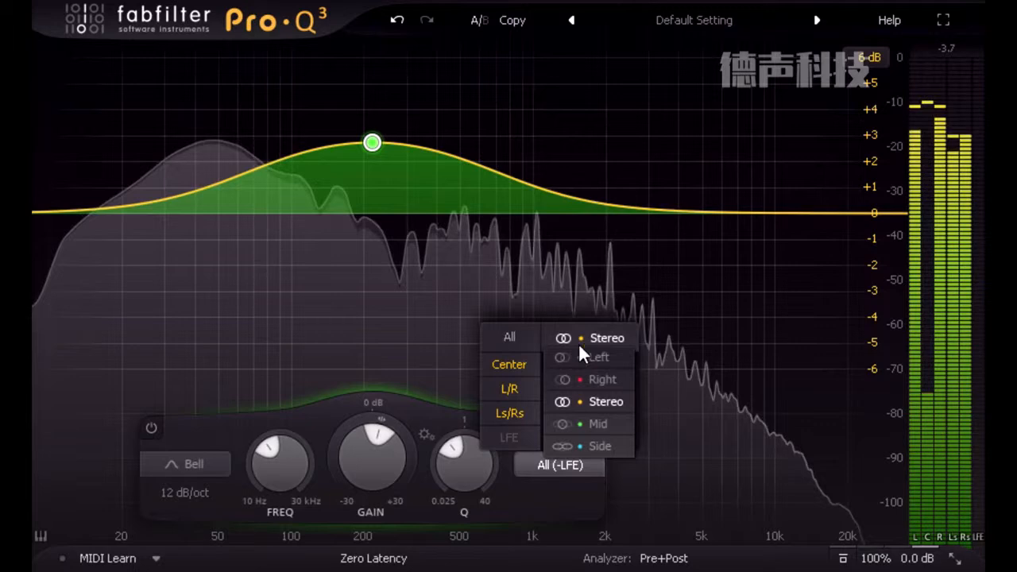
left_click(601, 446)
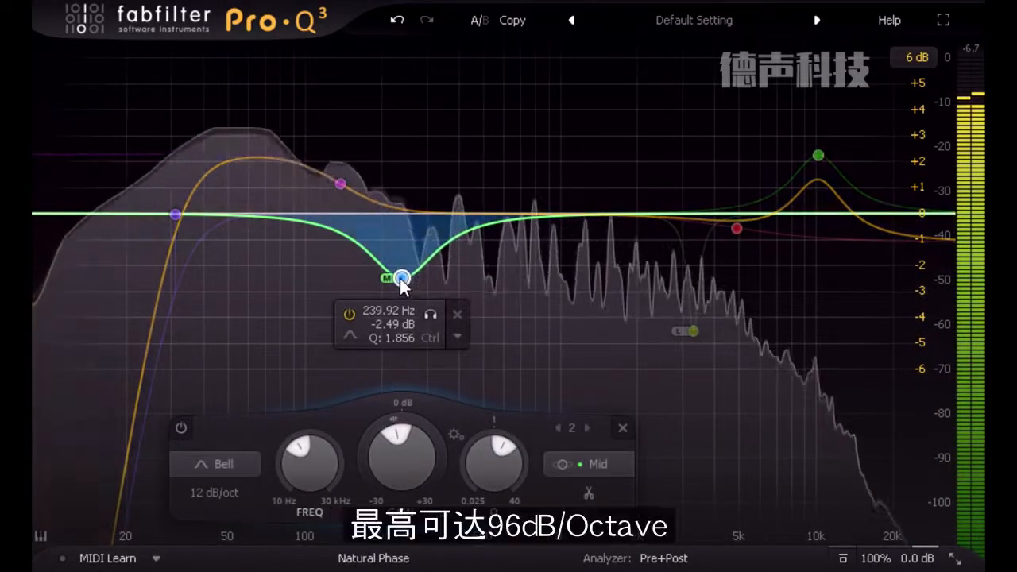
- Try a 96 dB/oct slope on the Mid bell cut near 240 Hz, and settle on 24 dB/oct
left_click(221, 490)
left_click(239, 490)
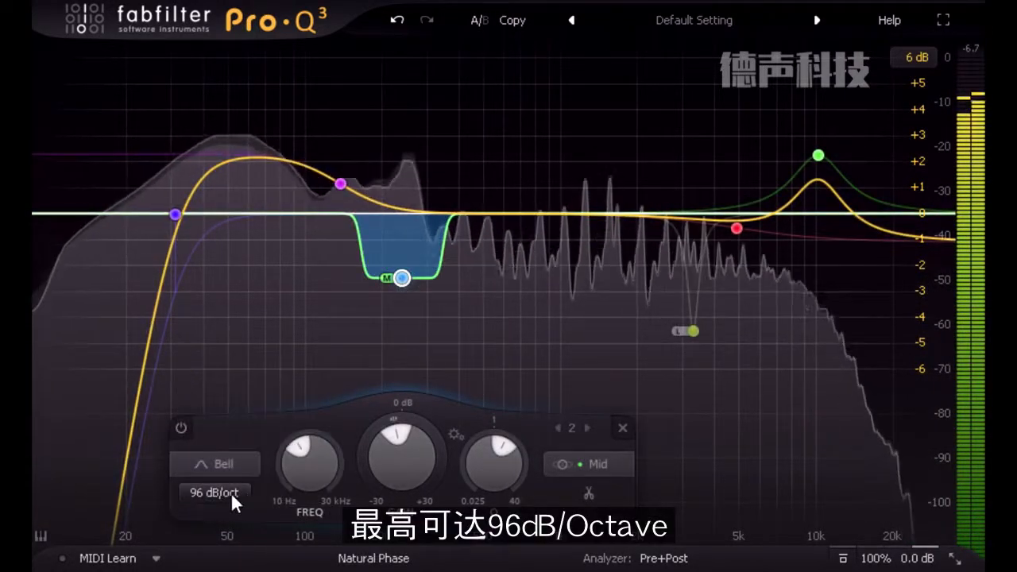
left_click(218, 493)
left_click(251, 395)
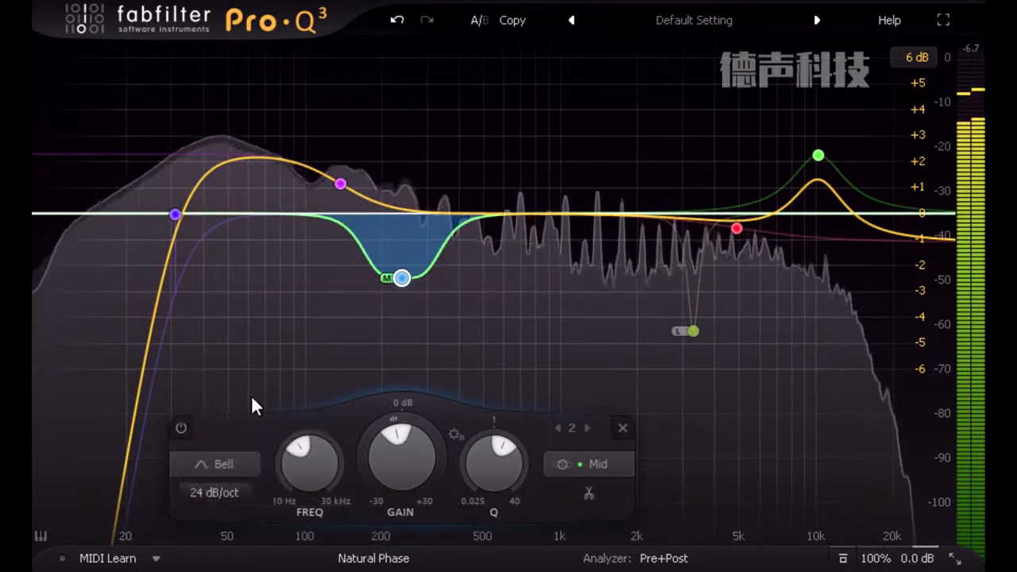
- Set the slope of the low cut near 31 Hz to Brickwall
left_click(175, 215)
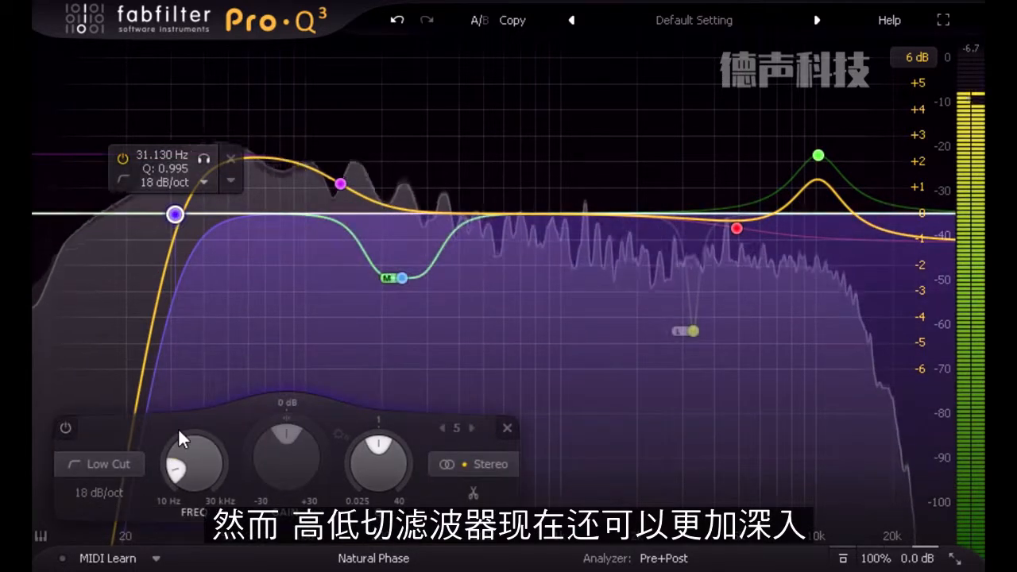
left_click(100, 493)
left_click(129, 491)
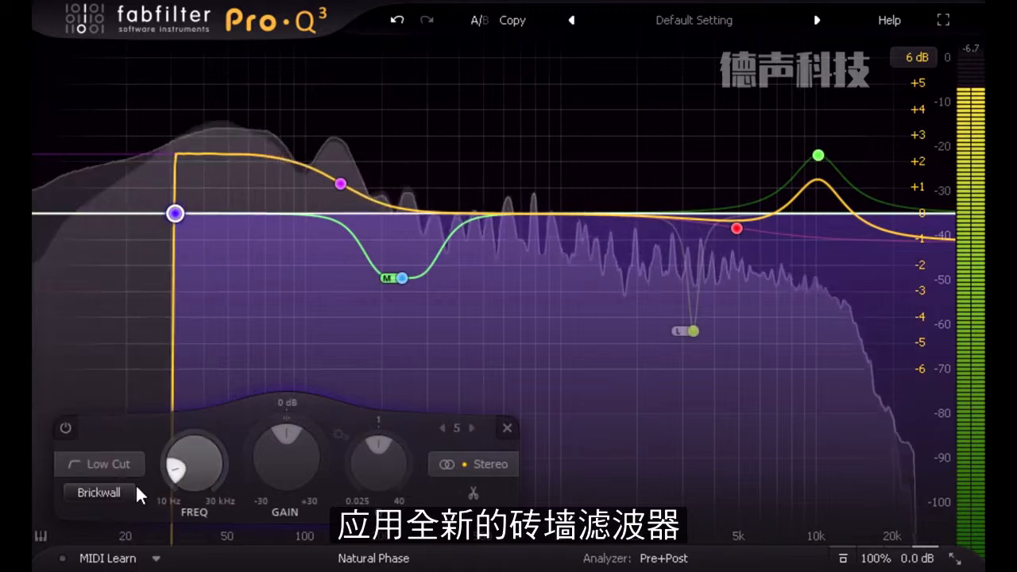
- Try sweeping the brickwall low cut's frequency upward and undo the change
left_click_drag(205, 465, 186, 368)
left_click(395, 20)
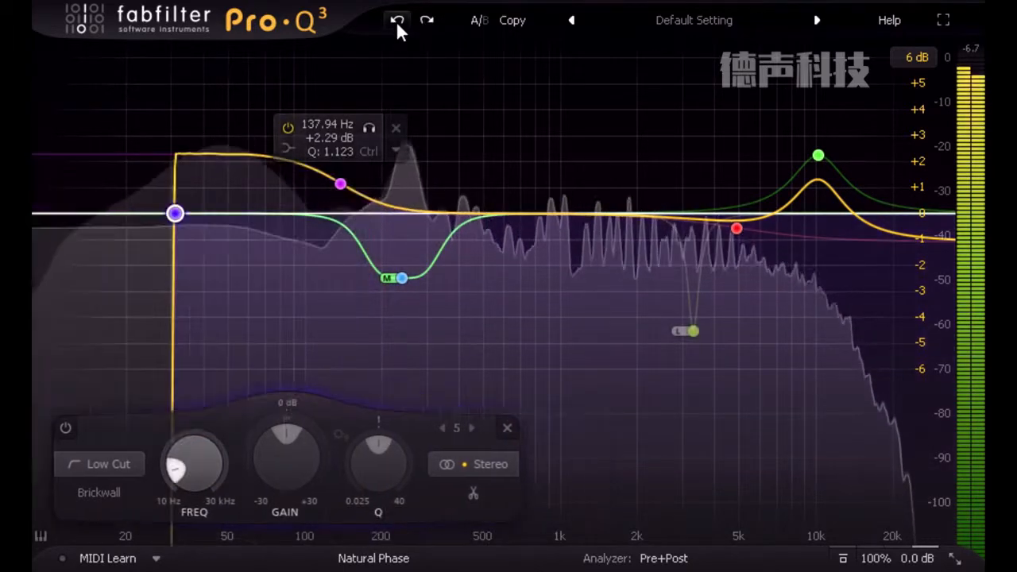
left_click(396, 21)
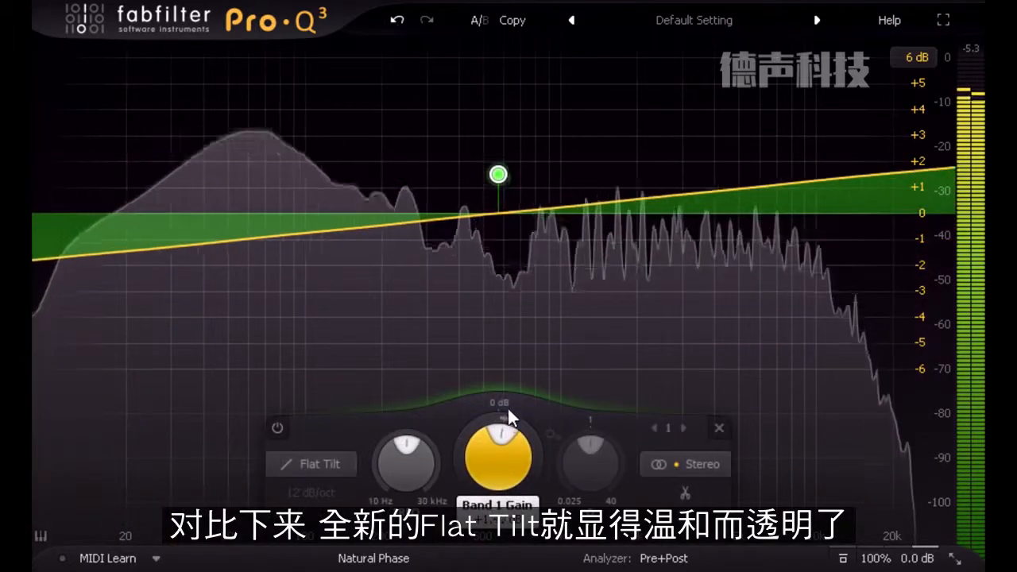
- Lower the Flat Tilt band's gain below 0 dB so the curve slopes down toward the high frequencies
left_click_drag(508, 409, 499, 461)
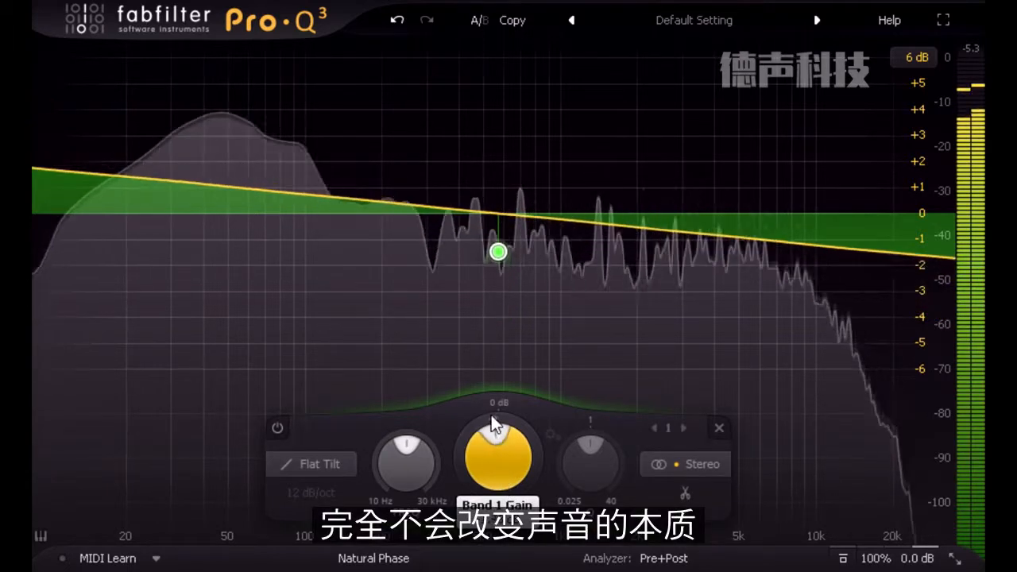
left_click_drag(491, 415, 487, 405)
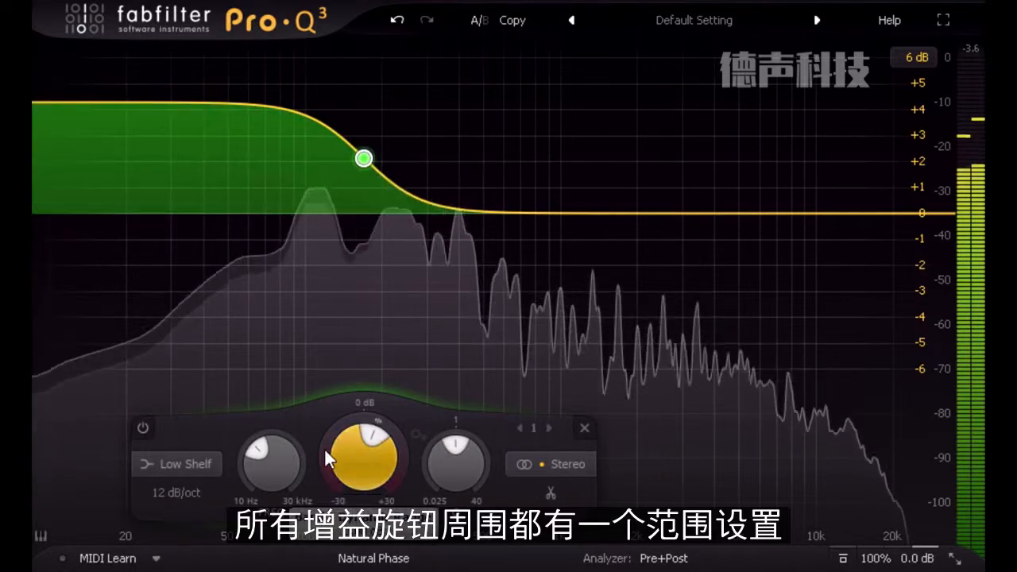
- Give the low shelf near 170 Hz a downward dynamic range reaching about -2.5 dB on the display
mouse_move(325, 450)
left_click_drag(324, 448, 323, 511)
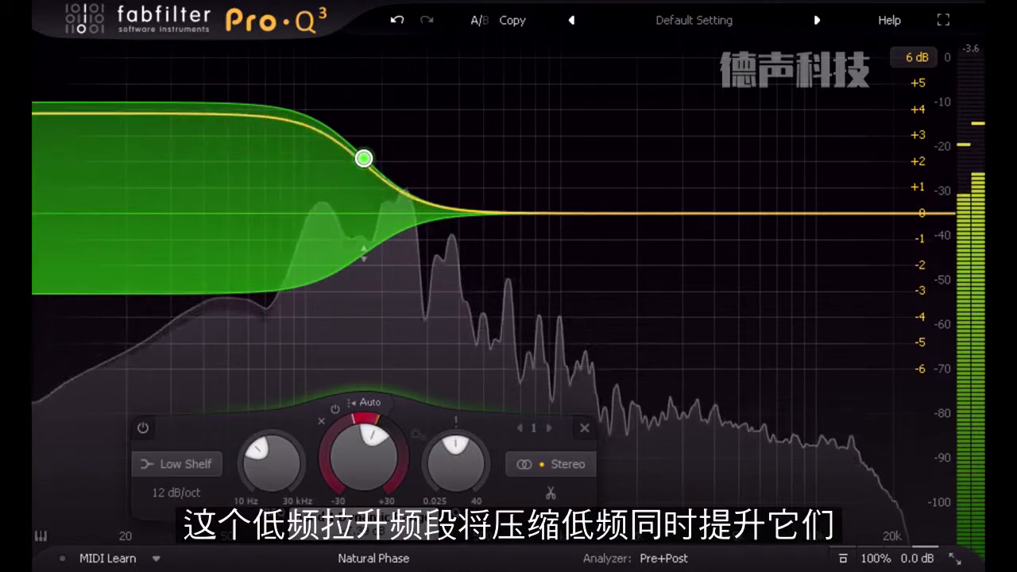
left_click_drag(323, 477, 323, 485)
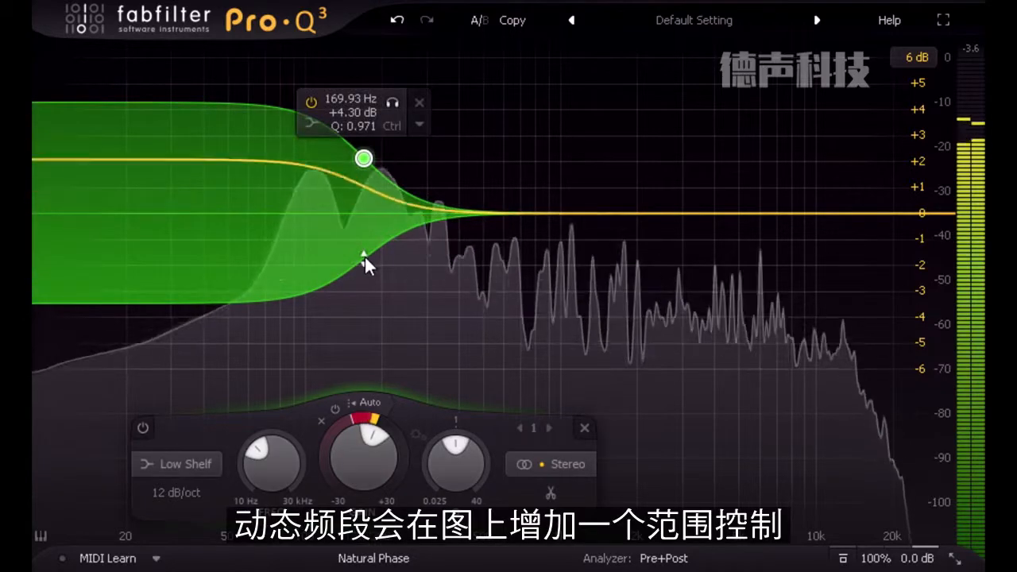
left_click_drag(364, 257, 388, 236)
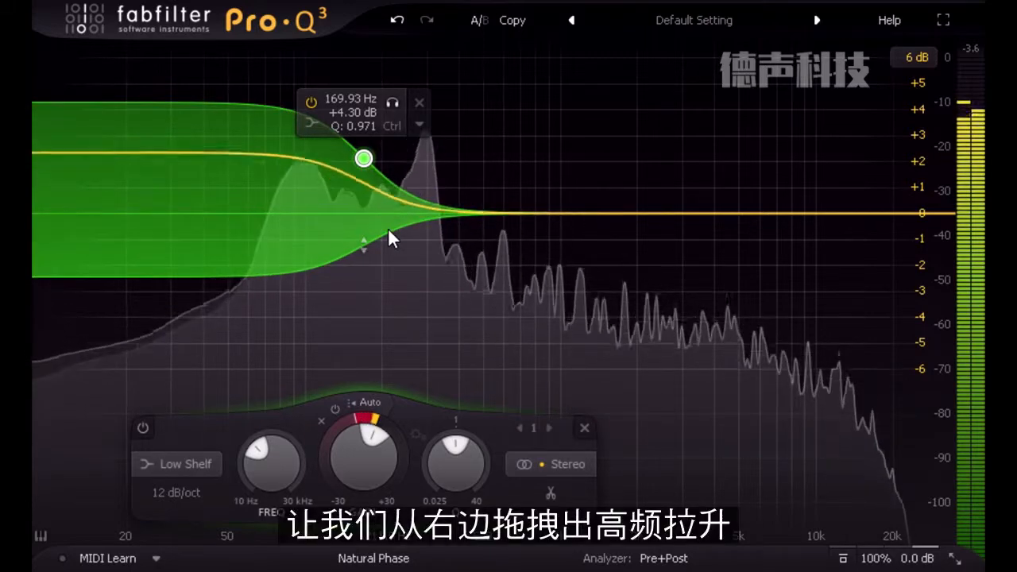
- Add a high shelf at about 3310 Hz with +2.49 dB gain and Q 0.588, and give it a small downward dynamic range
left_click_drag(922, 213, 719, 182)
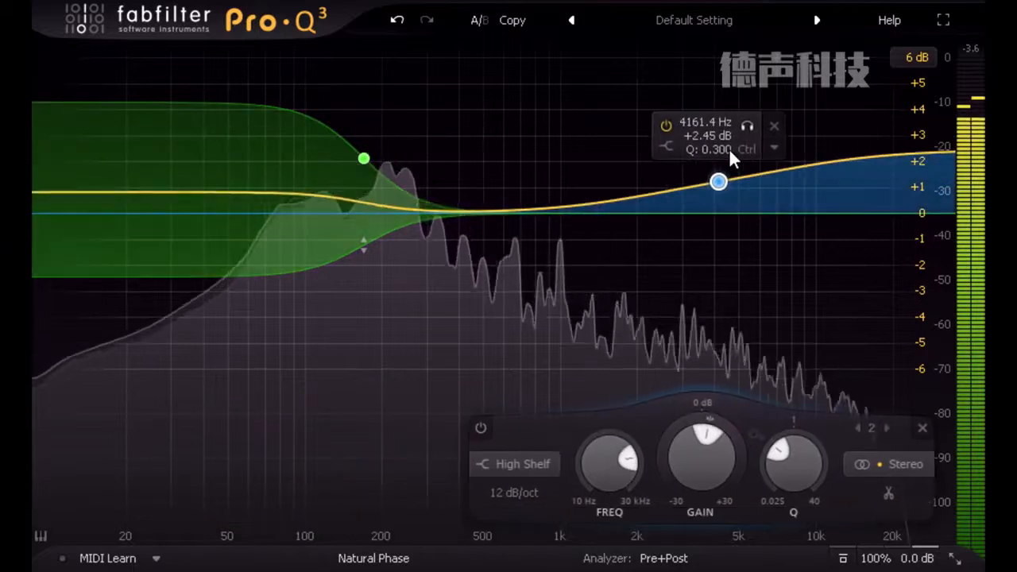
left_click_drag(729, 148, 703, 146)
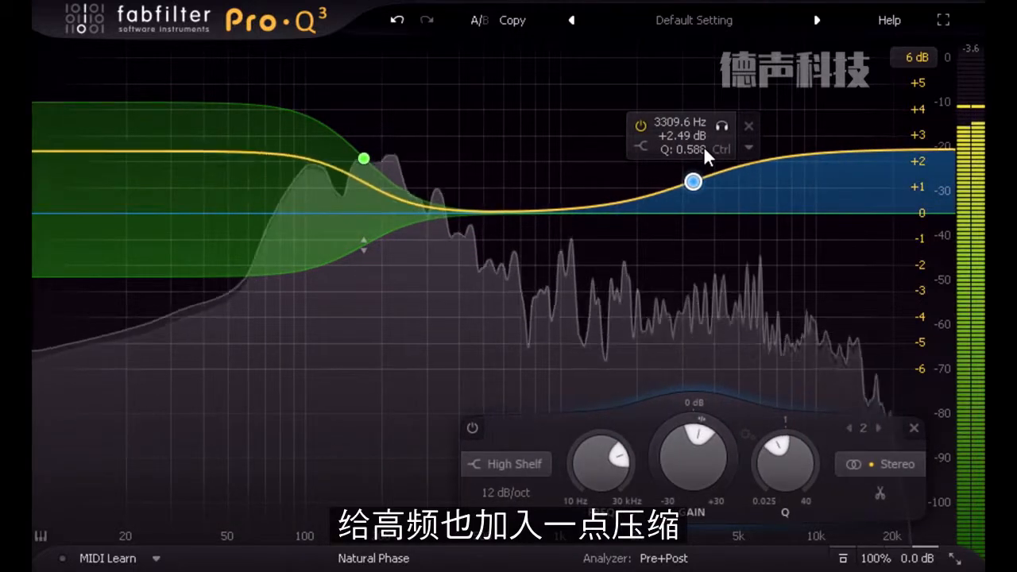
left_click_drag(655, 437, 658, 525)
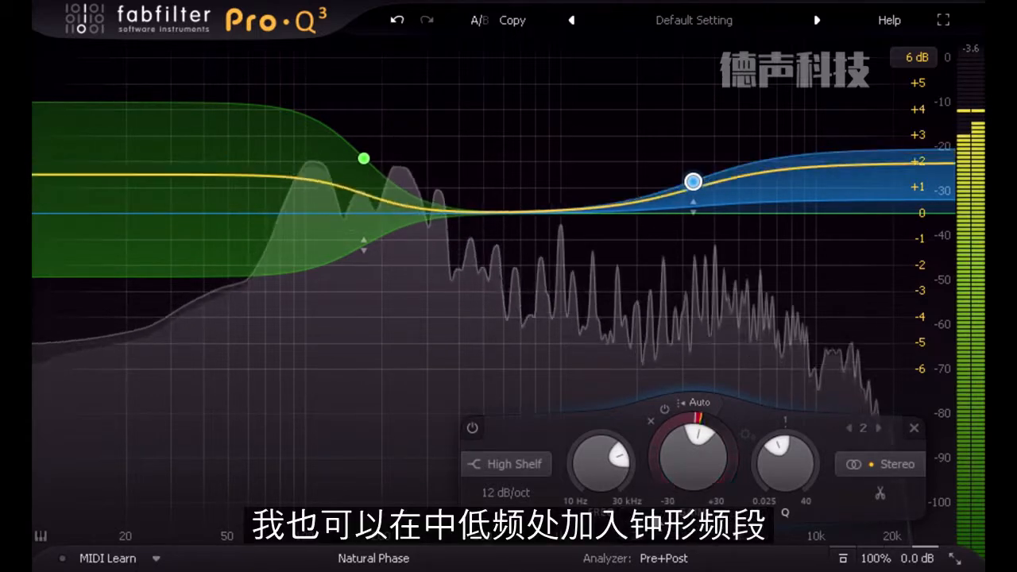
- Add a bell cut at about 214 Hz with -1.80 dB gain and Q 1.103, and give it an upward dynamic range
left_click(414, 249)
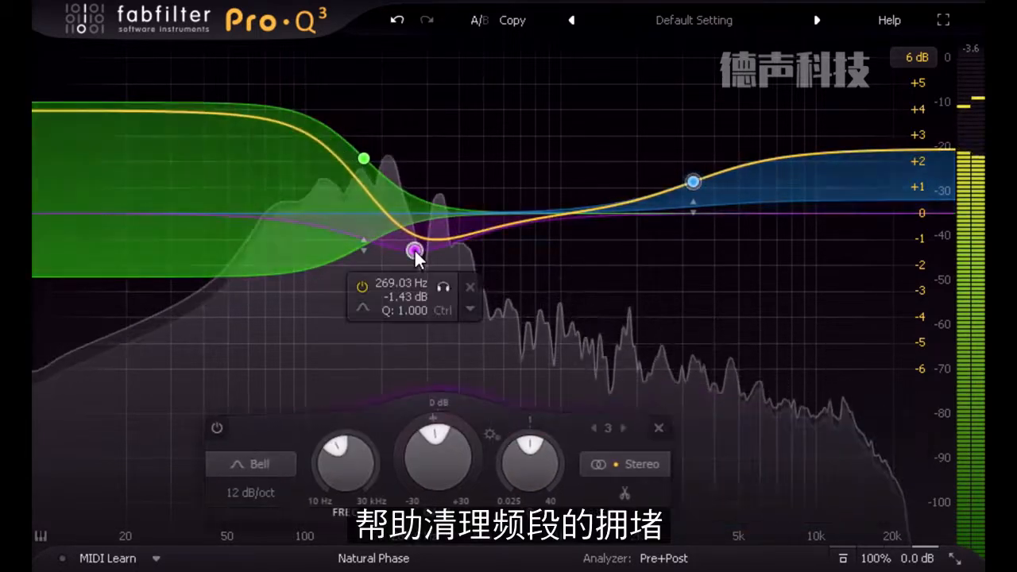
left_click_drag(415, 253, 389, 262)
scroll(386, 261, "up", 1)
left_click_drag(356, 431, 360, 340)
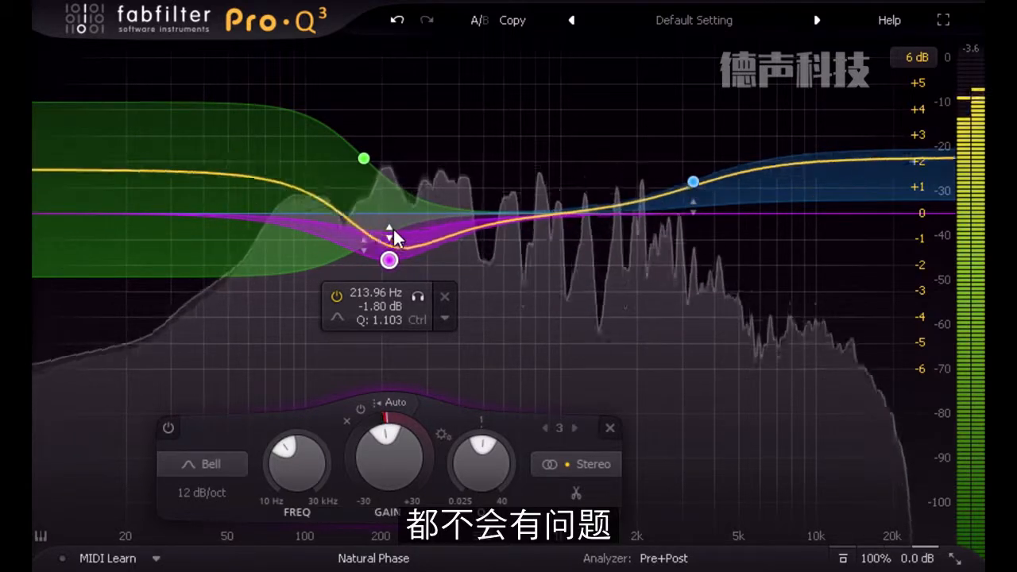
- Raise the high shelf near 3.3 kHz to about +3 dB, and toggle the global bypass on and off to compare
left_click(693, 182)
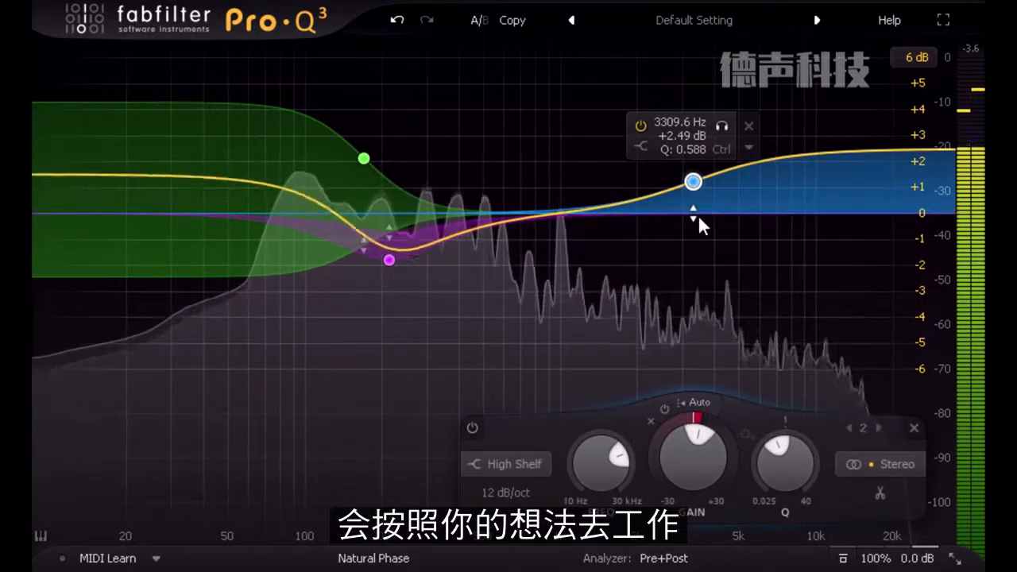
left_click_drag(693, 182, 692, 173)
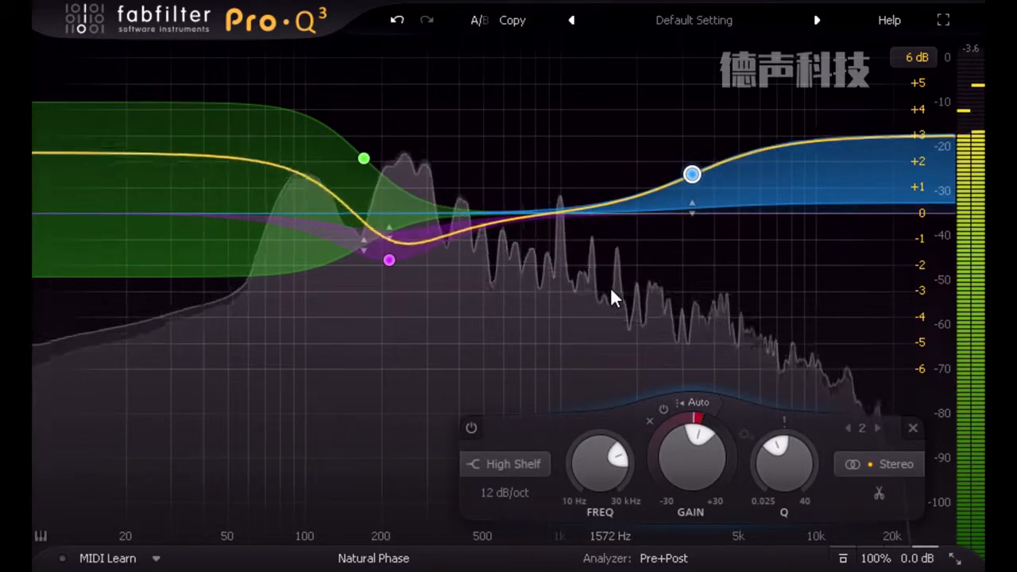
left_click(843, 559)
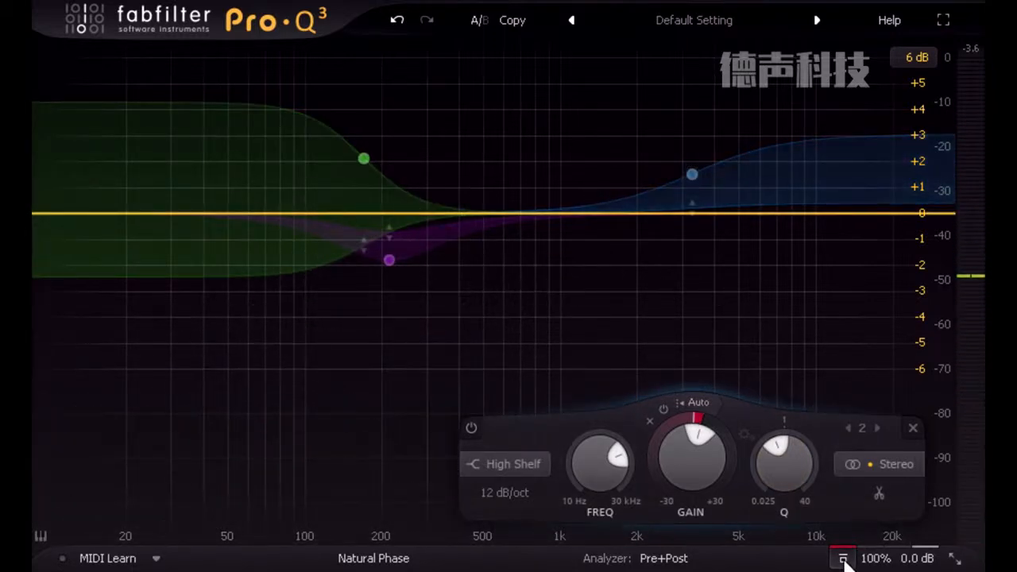
left_click(843, 558)
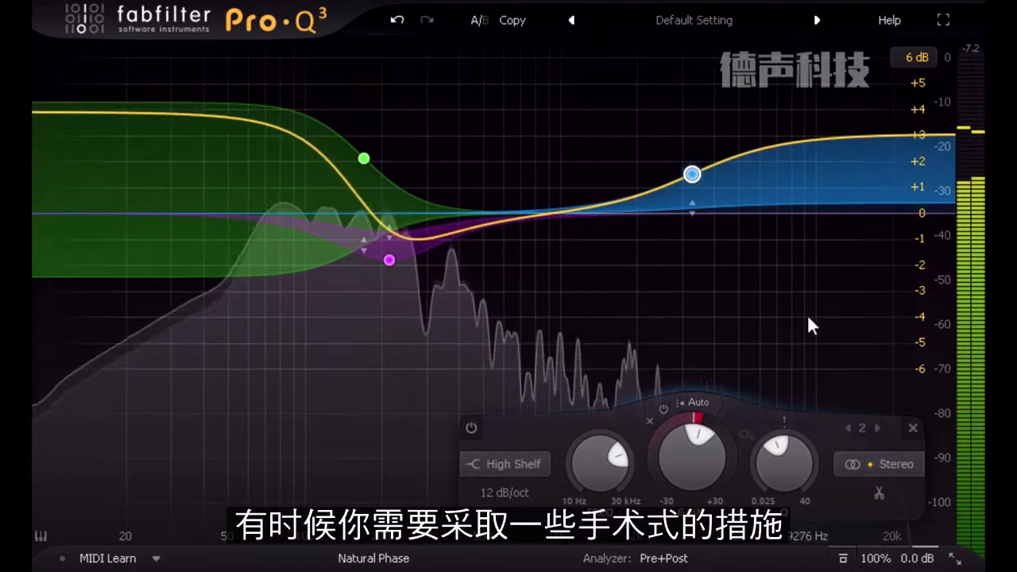
- Add a bell band at about 8039 Hz, give it a downward dynamic range to about -2 dB, and narrow its Q
left_click(792, 215)
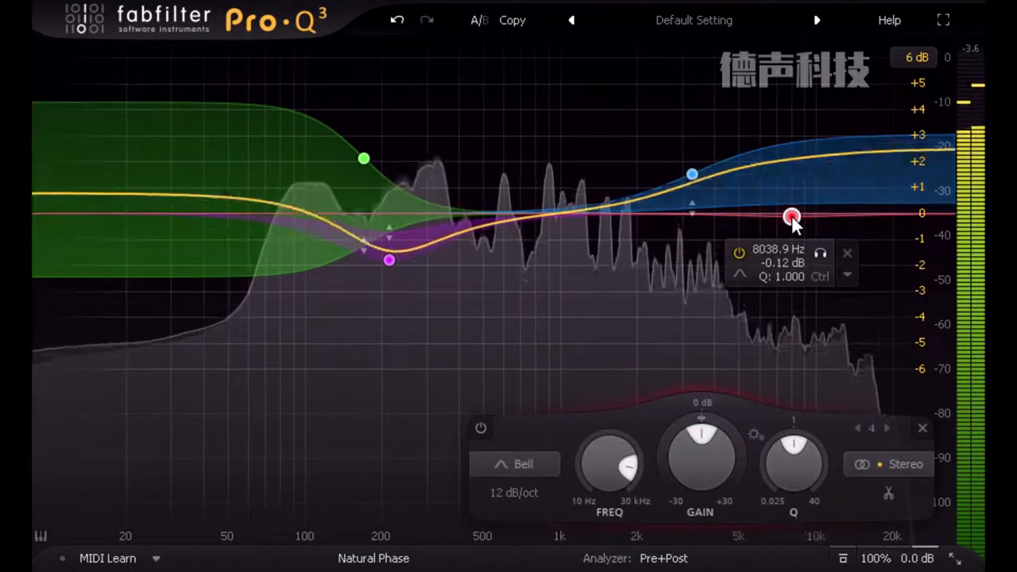
left_click_drag(657, 447, 676, 512)
left_click_drag(808, 473, 809, 408)
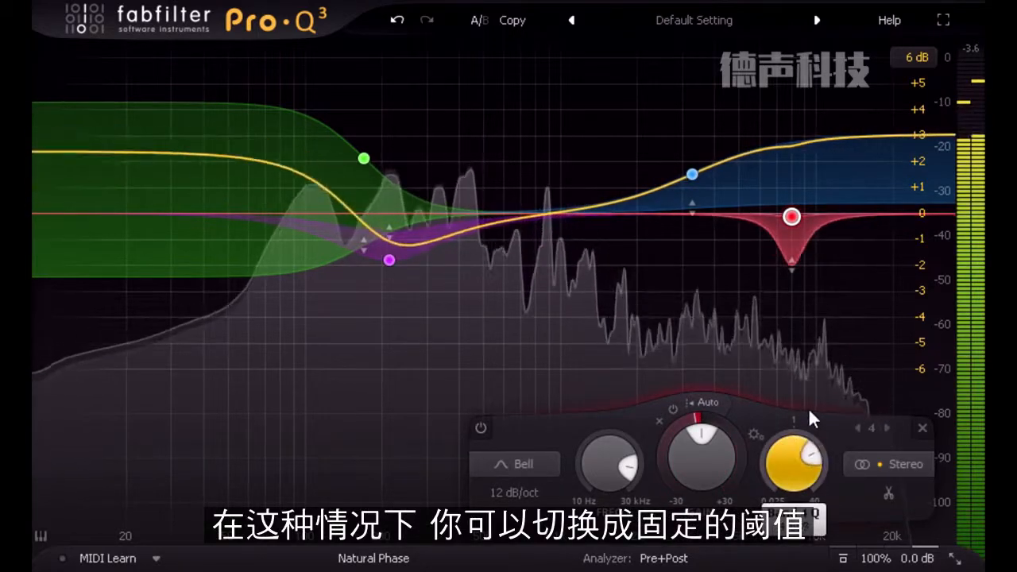
- Switch the 8 kHz bell from automatic to a fixed threshold of -35.6 dB, and try its dynamics bypass
left_click(710, 403)
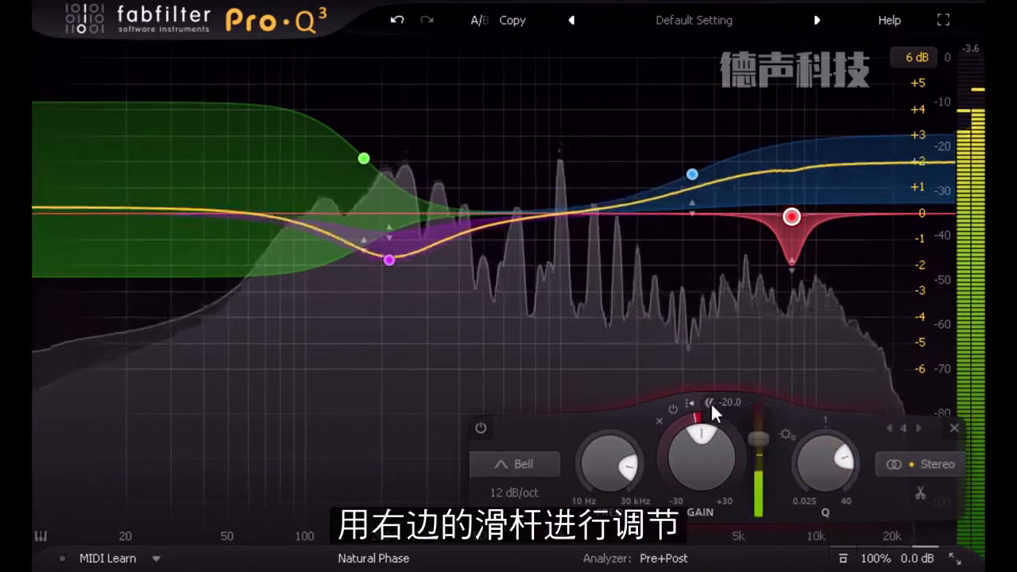
left_click_drag(758, 438, 754, 473)
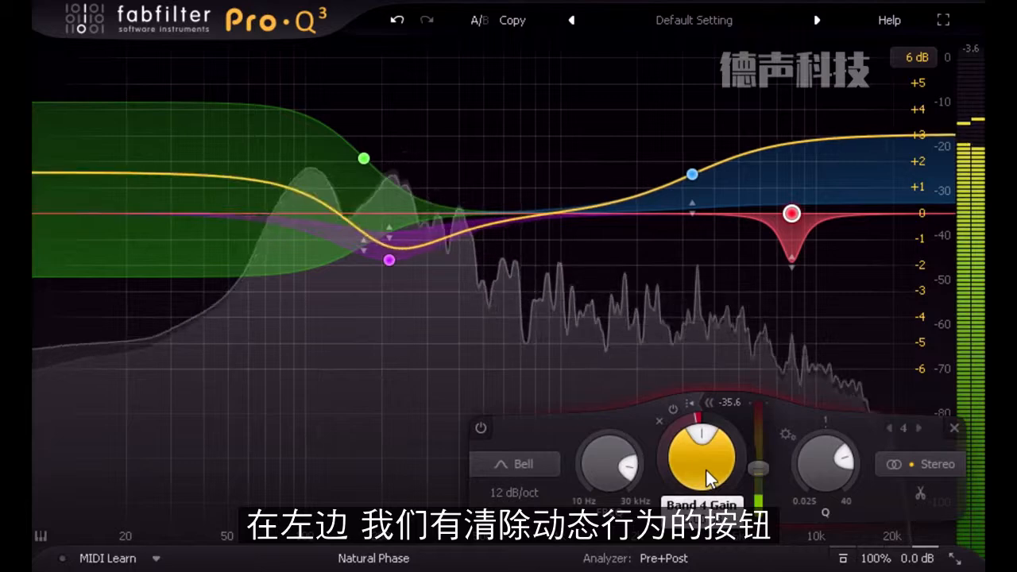
left_click(677, 407)
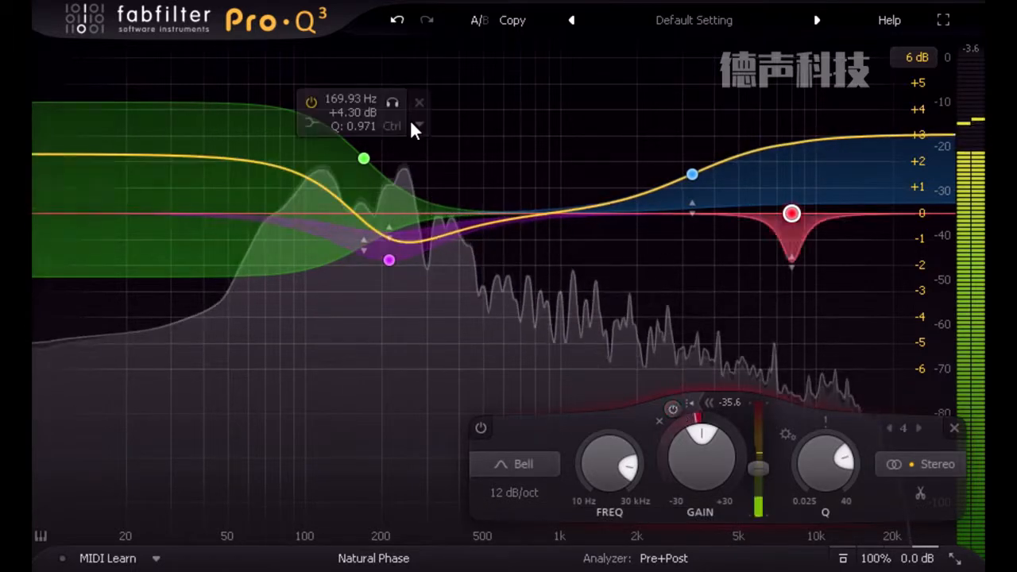
- Try inverting the gain of the low shelf, the 214 Hz bell and the high shelf together, and undo it
left_click_drag(266, 79, 722, 395)
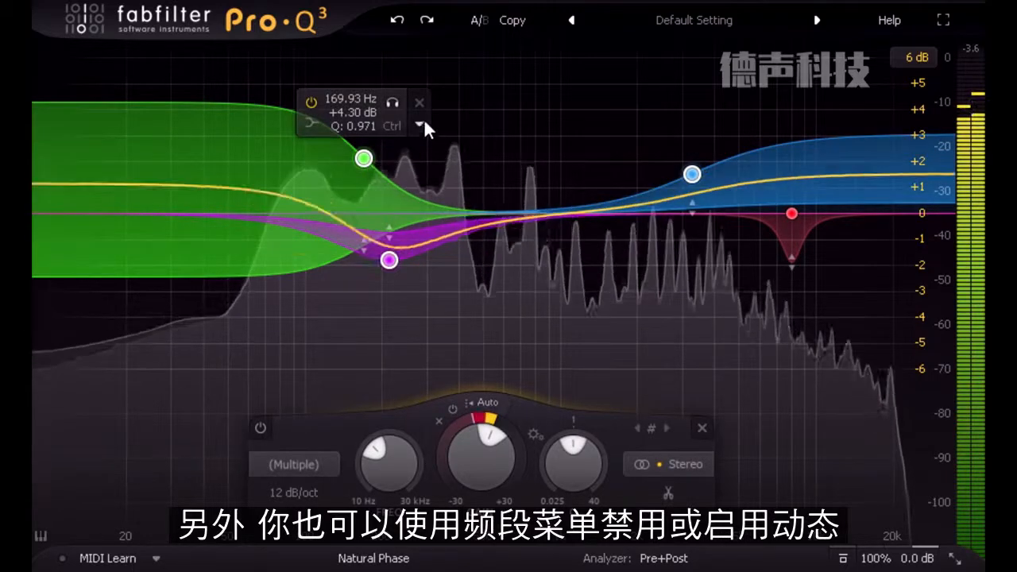
left_click(422, 125)
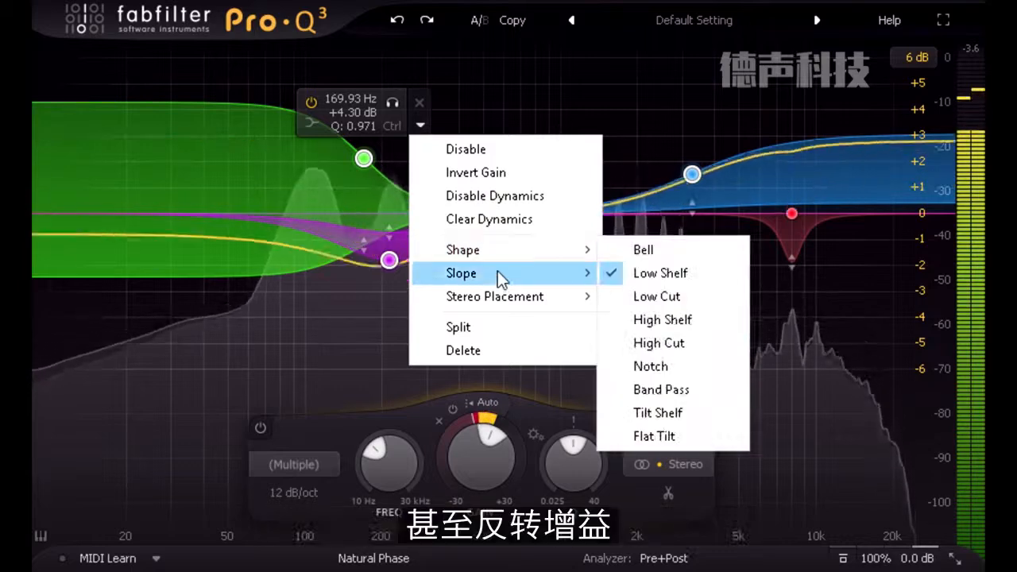
mouse_move(500, 278)
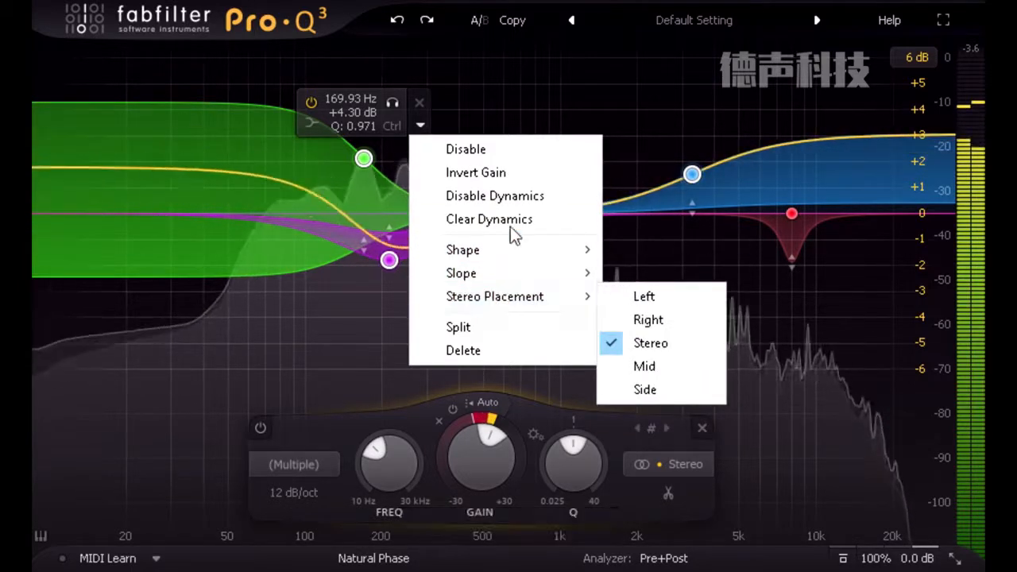
left_click(502, 176)
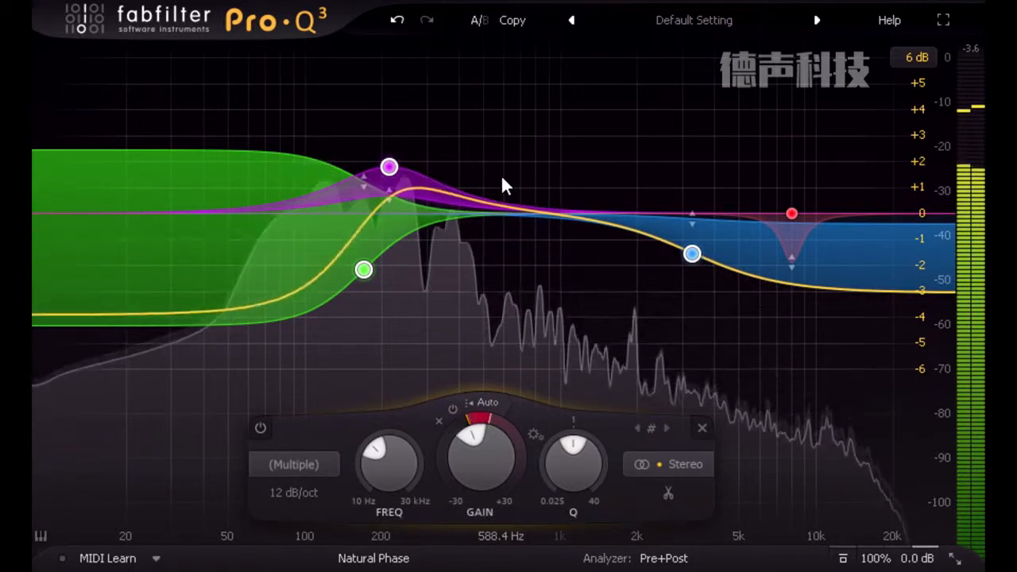
left_click(403, 21)
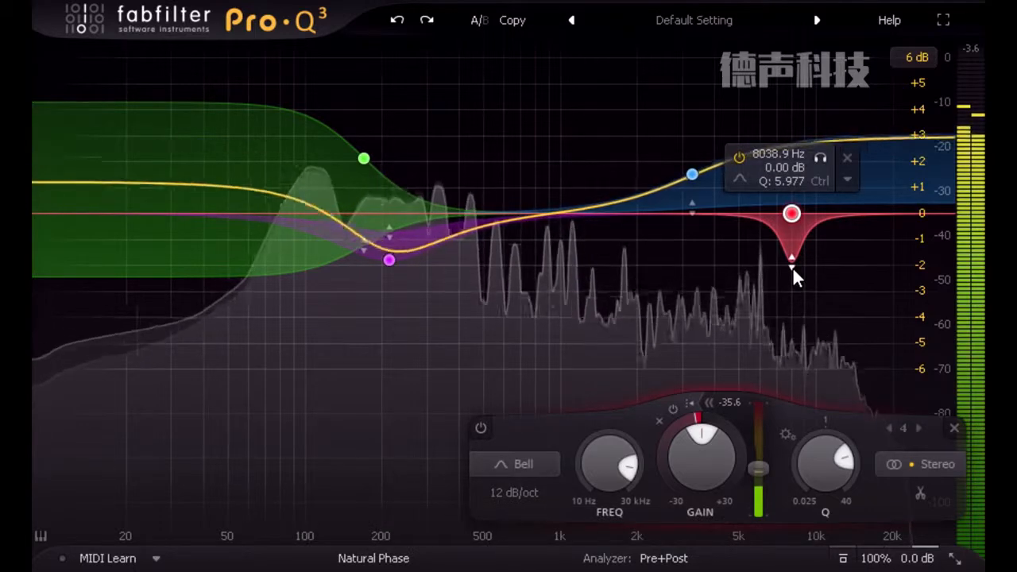
- Set the slope of the low shelf and the 214 Hz bell together to 96 dB/oct, and reduce it to 24 dB/oct
left_click_drag(485, 114, 252, 342)
left_click(202, 485)
left_click(234, 490)
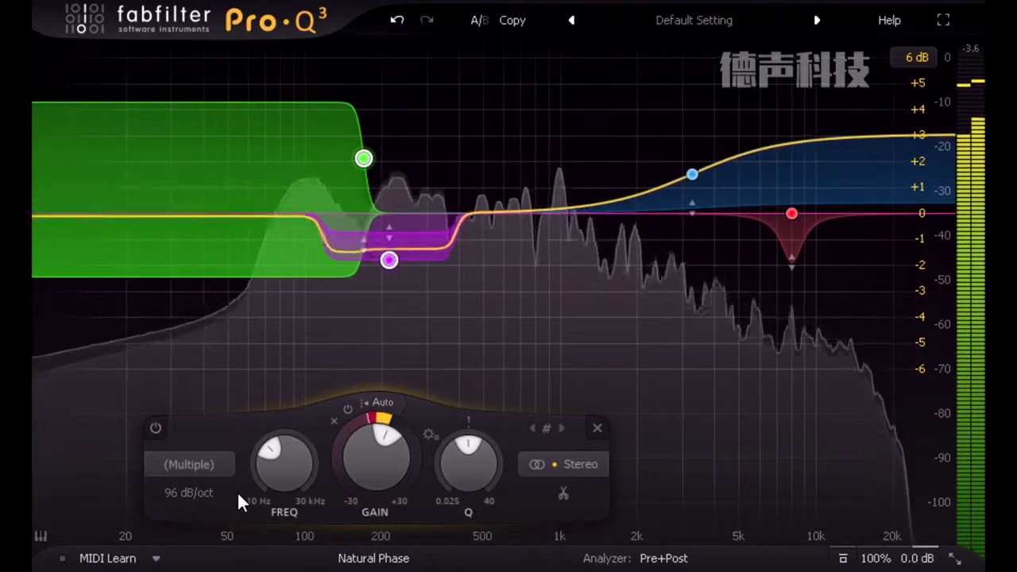
left_click(201, 490)
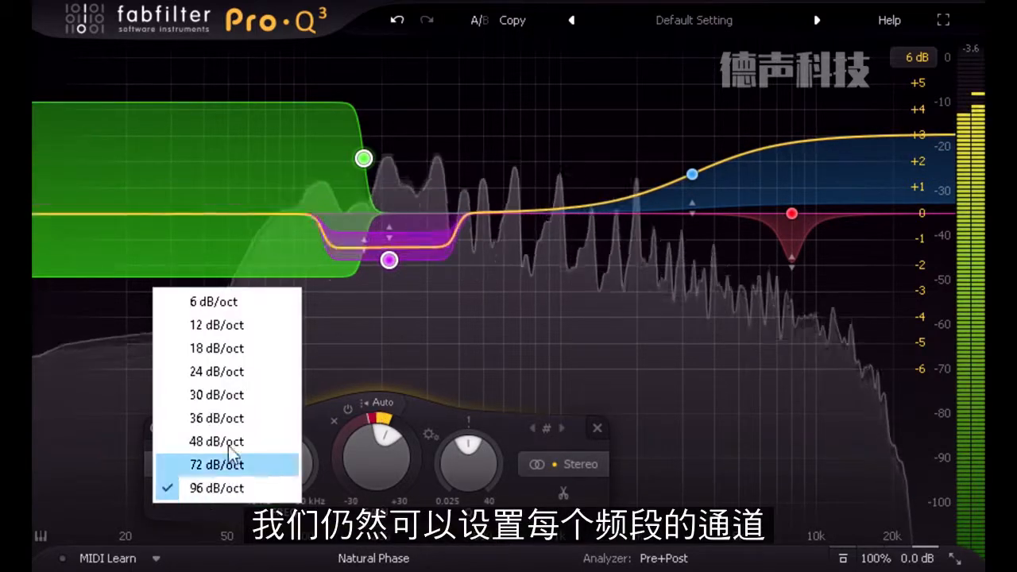
left_click(238, 371)
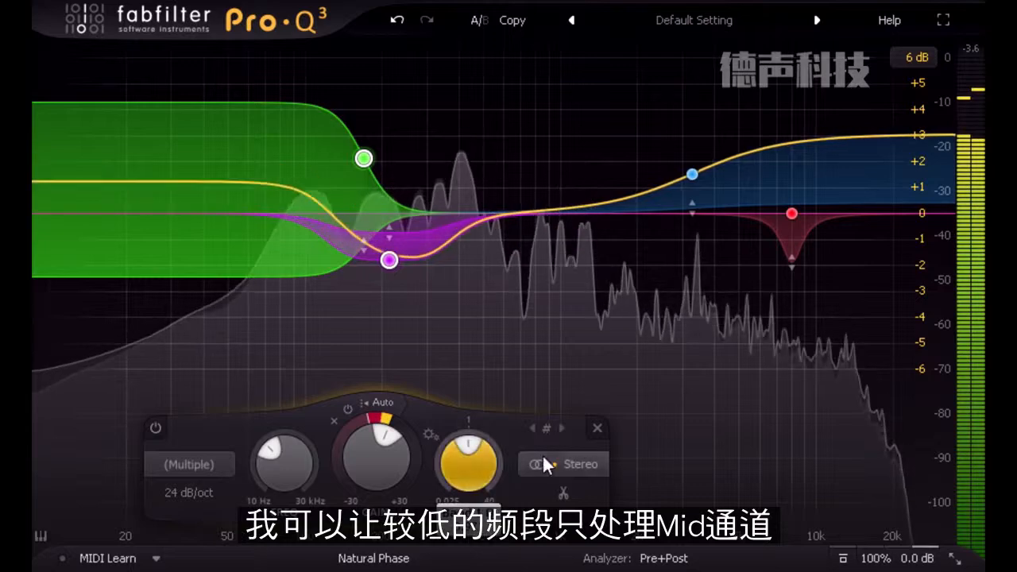
- Restrict the two low-frequency bands to the Mid channel, and split the high shelf and 8 kHz bell into separate left and right bands
left_click(577, 462)
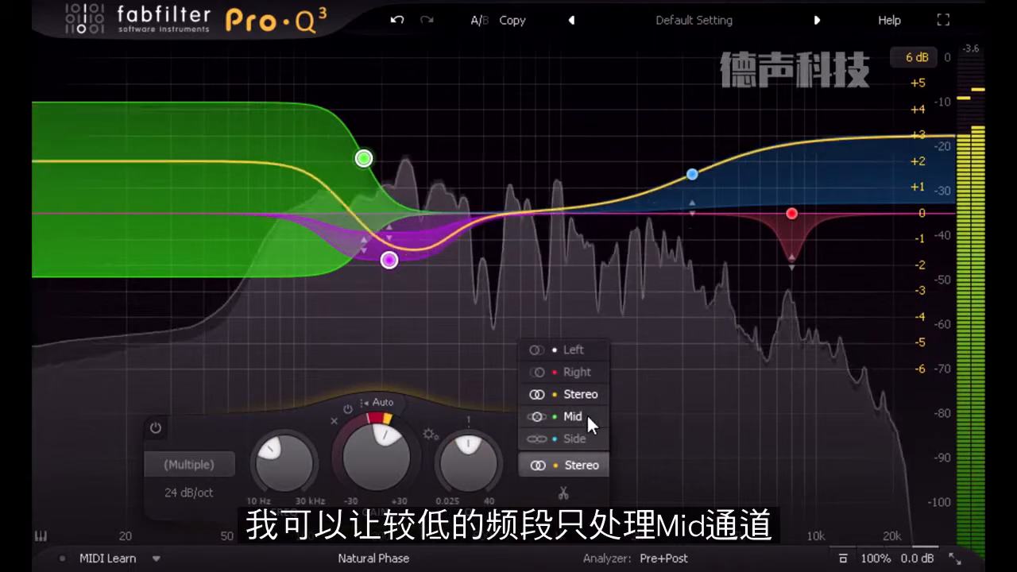
left_click(587, 414)
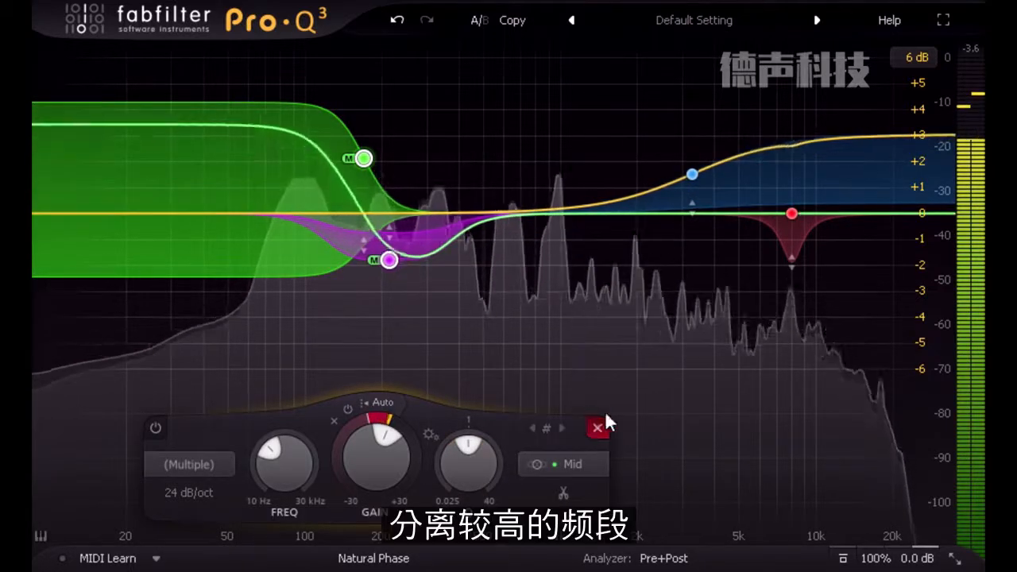
left_click_drag(624, 119, 841, 314)
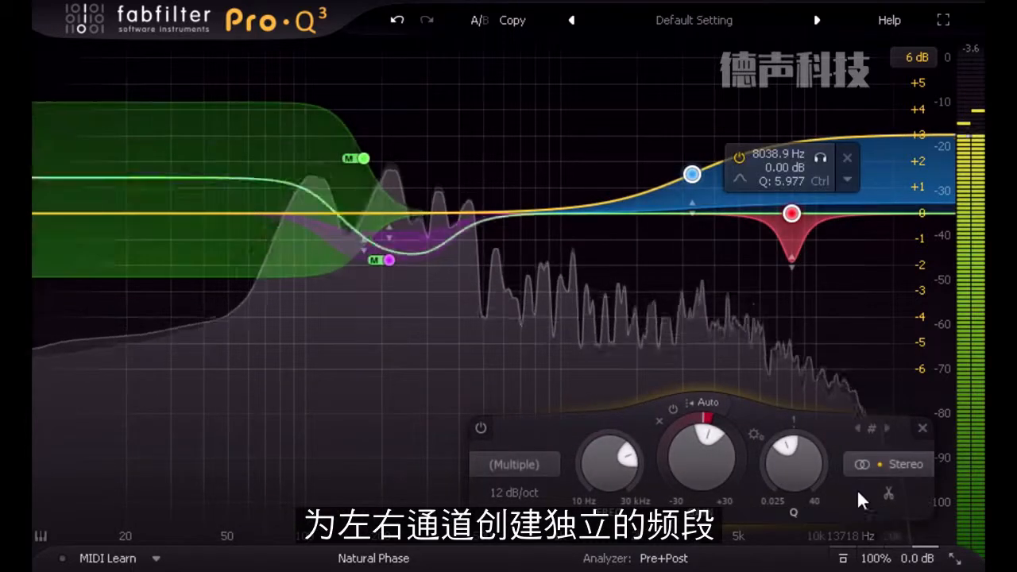
left_click(887, 497)
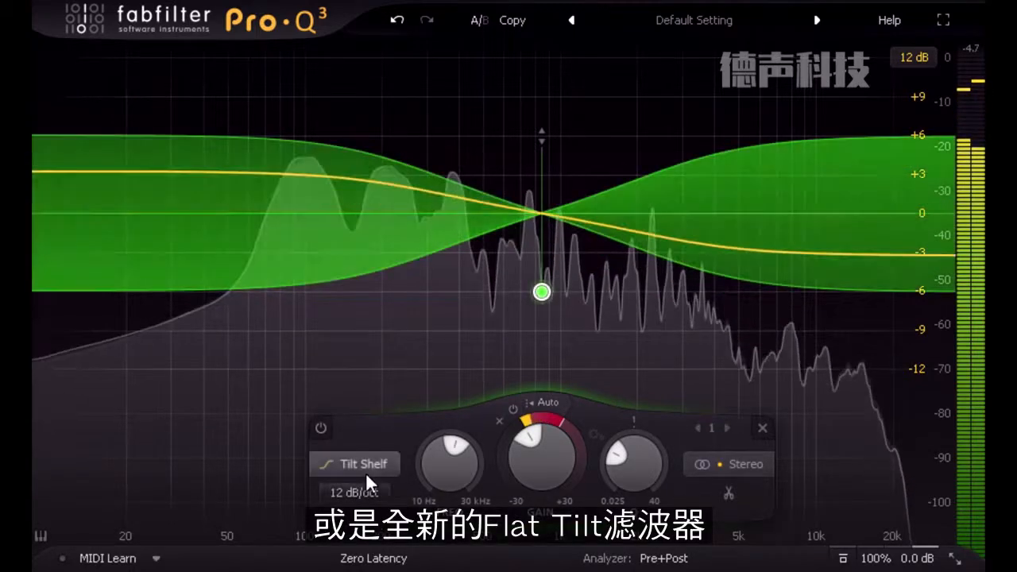
- Change the dynamic Tilt Shelf band to the Flat Tilt shape, and switch to the other A/B state
left_click(365, 468)
left_click(373, 439)
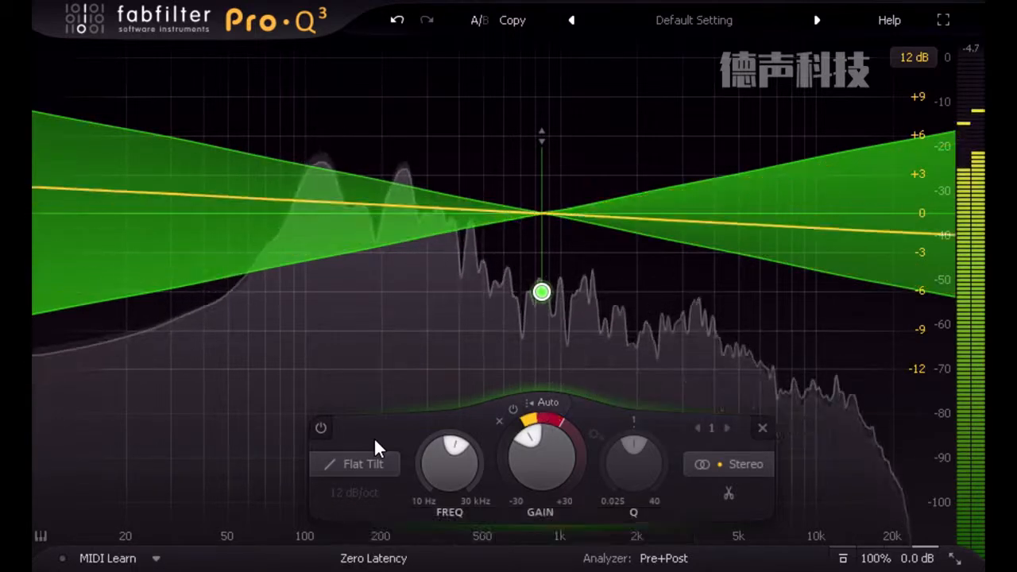
left_click(481, 21)
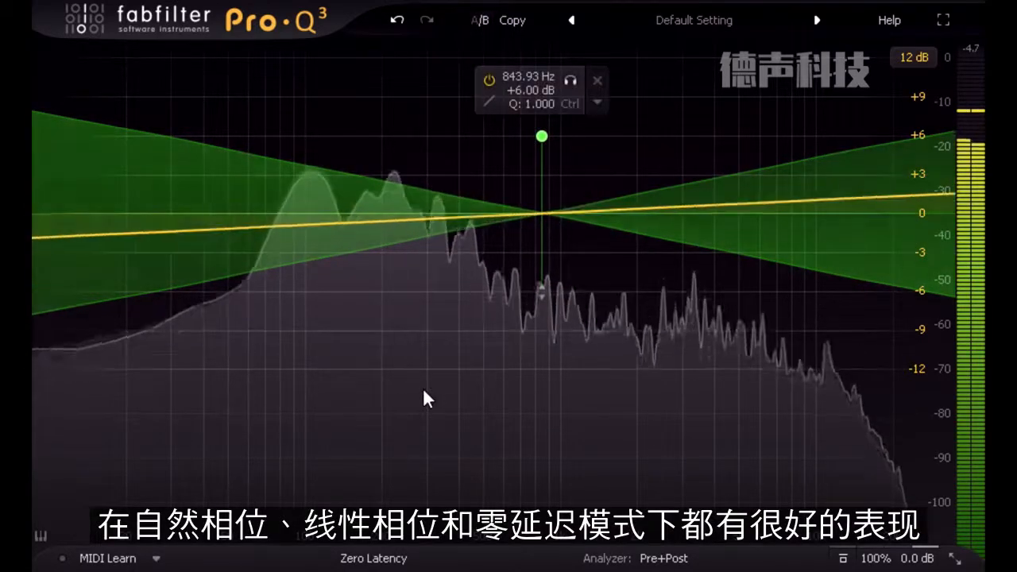
- Set the processing mode to Linear Phase
left_click(373, 558)
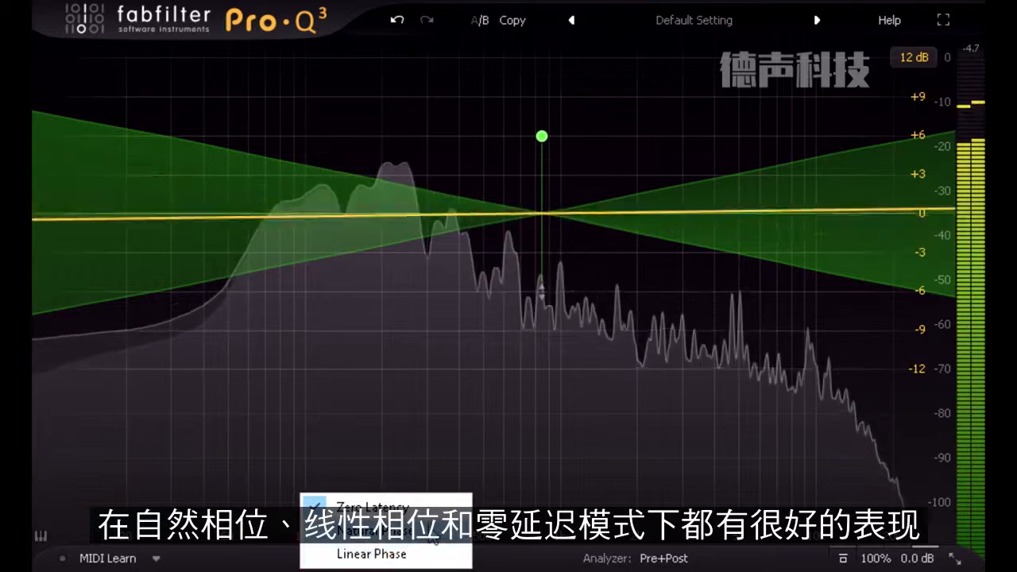
left_click(372, 555)
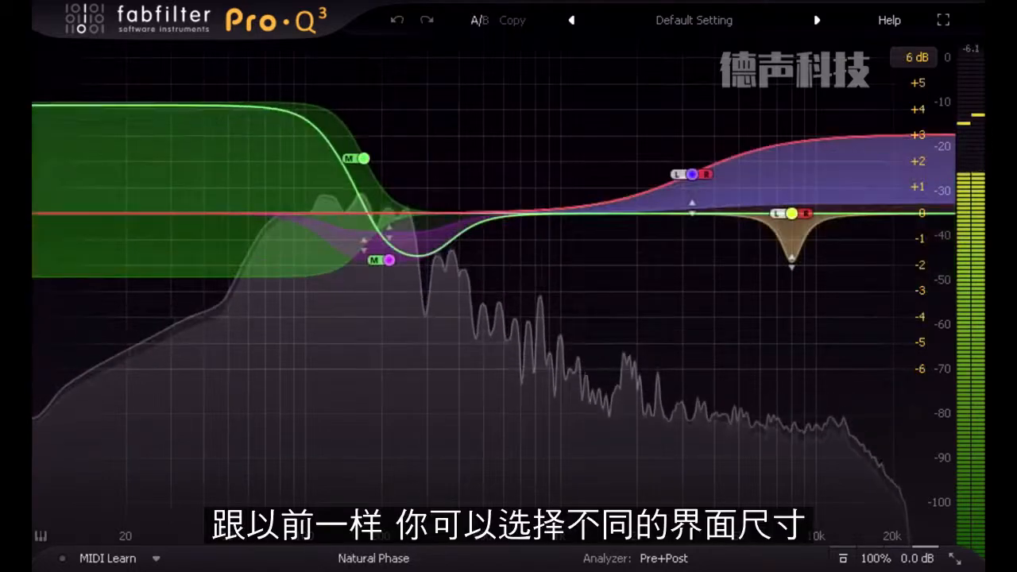
- Look through the interface size options, and put the plug-in in full screen mode
left_click_drag(955, 561, 922, 548)
left_click(920, 538)
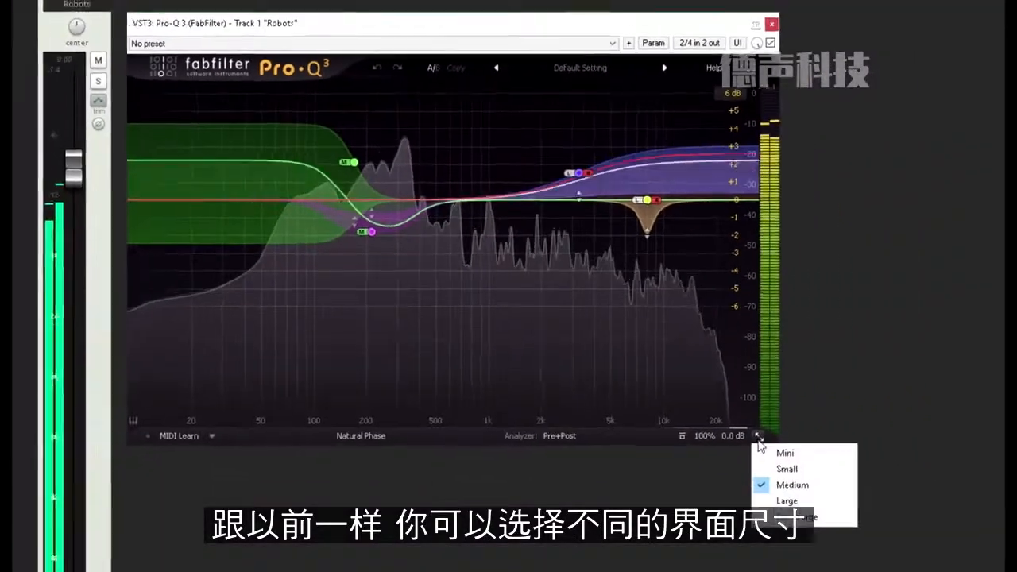
left_click(691, 438)
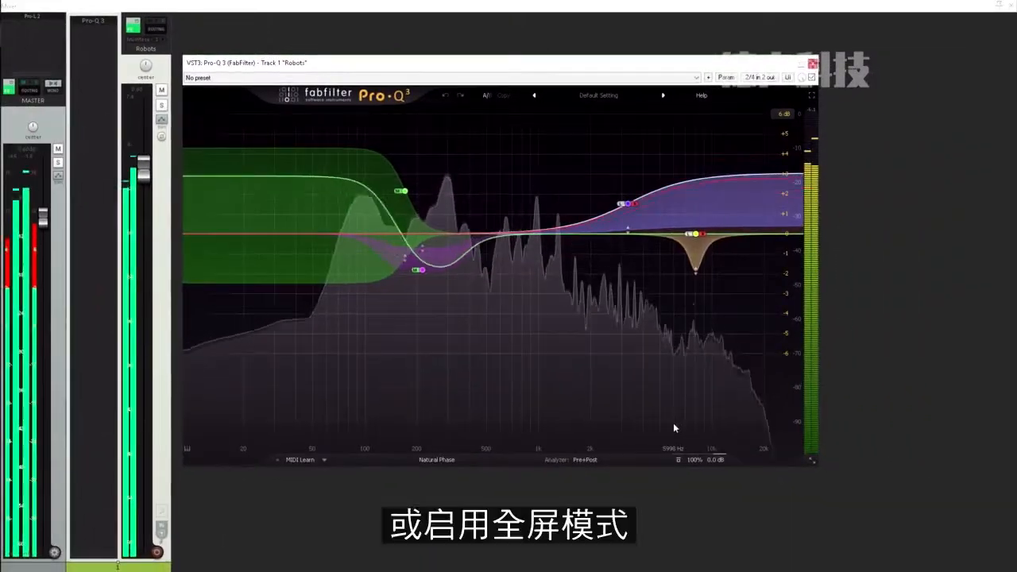
left_click(812, 96)
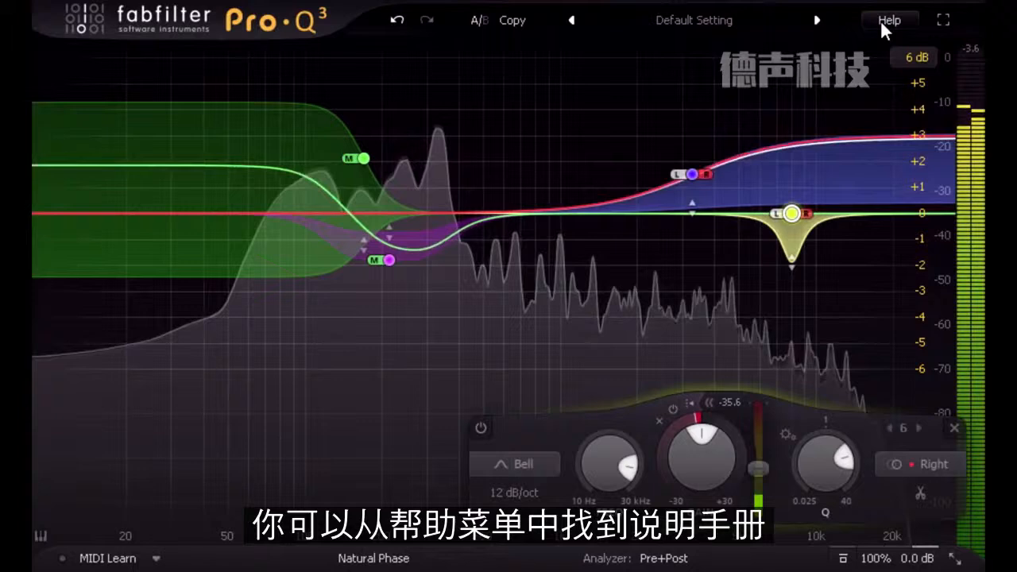
- Enable the interactive help hints, and display the hint for the 8 kHz band's threshold slider
left_click(882, 21)
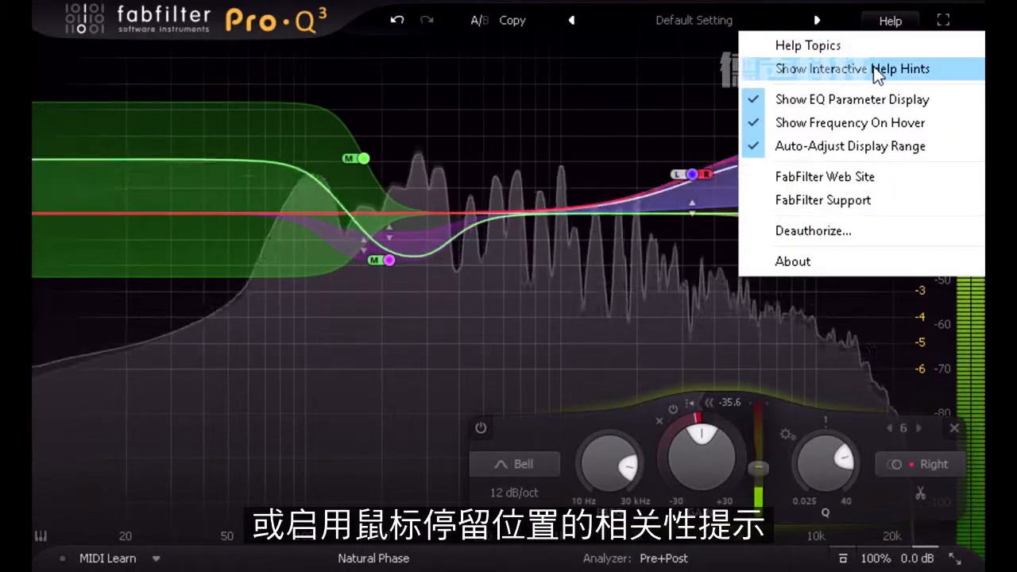
left_click(873, 69)
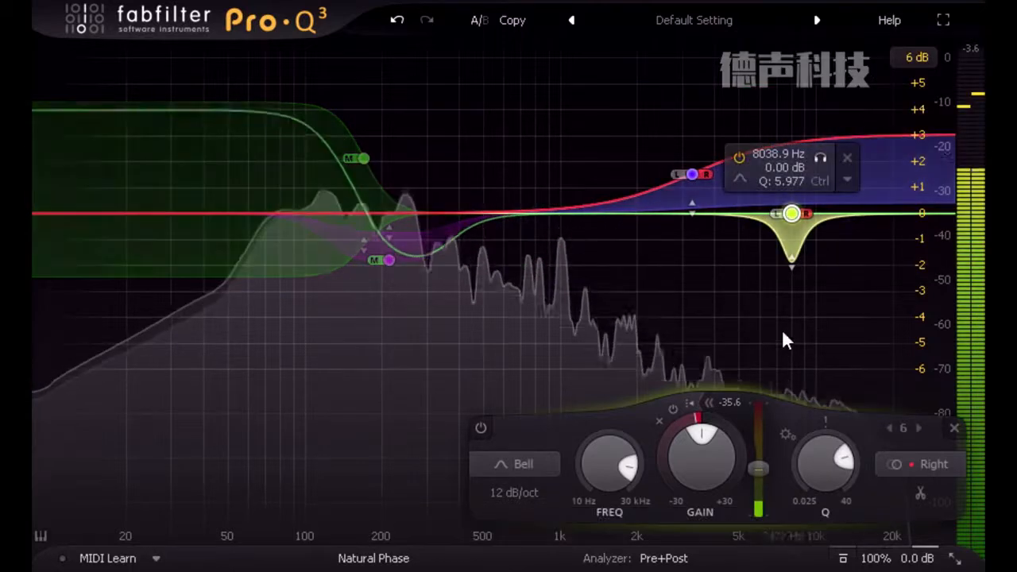
mouse_move(758, 436)
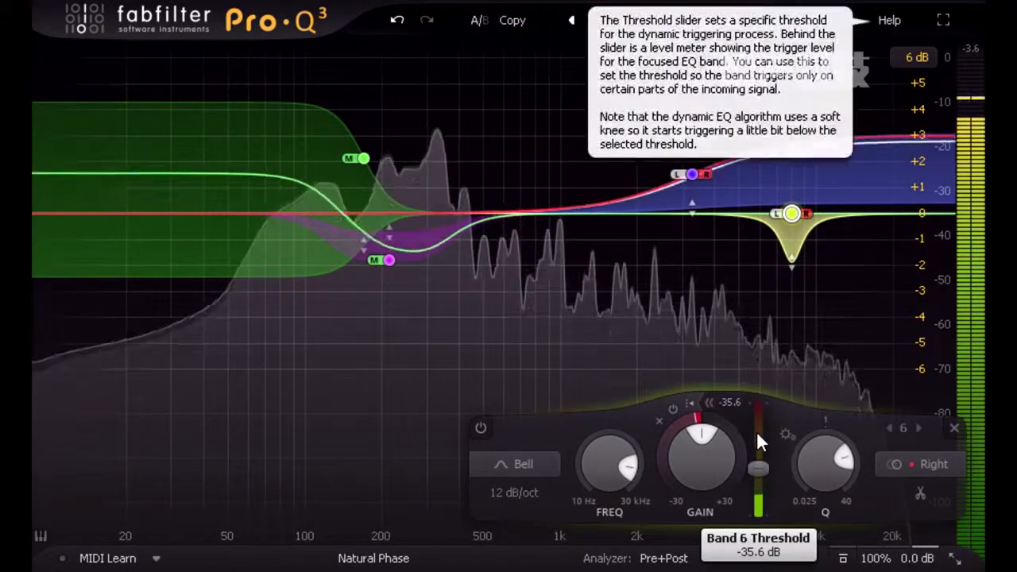